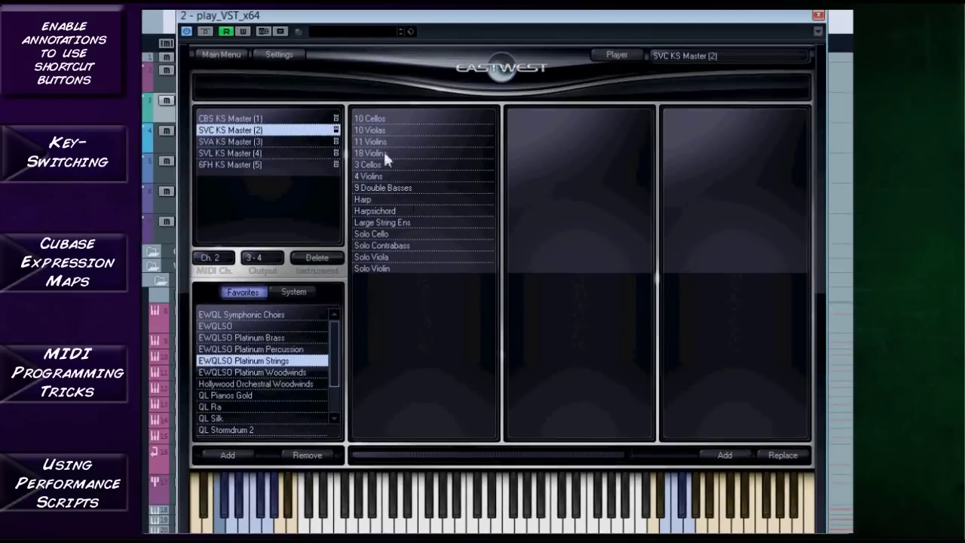
Find SVC KS Master.ewi among the Solo Cello 5 Keysw patches, then view the cello articulations in the player and close the instrument
click(377, 235)
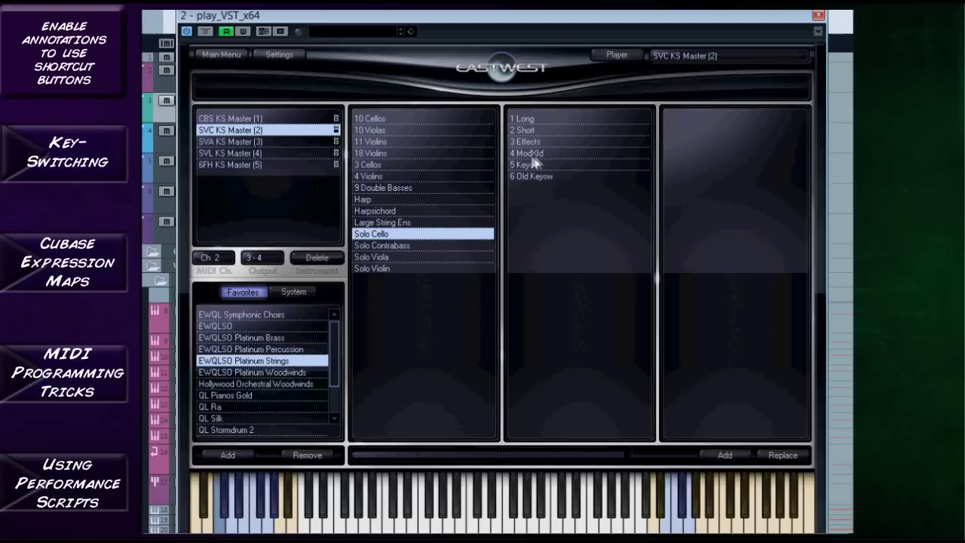
click(525, 166)
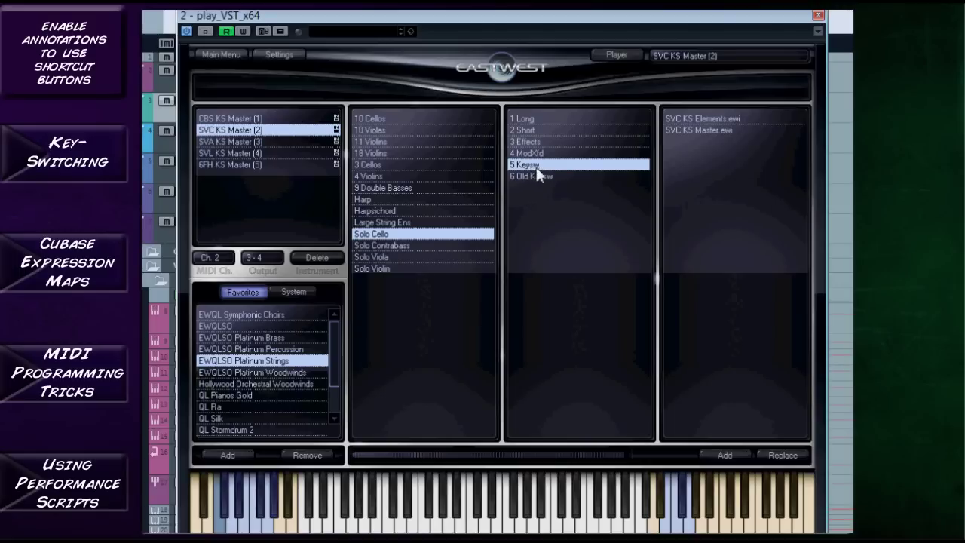
click(714, 132)
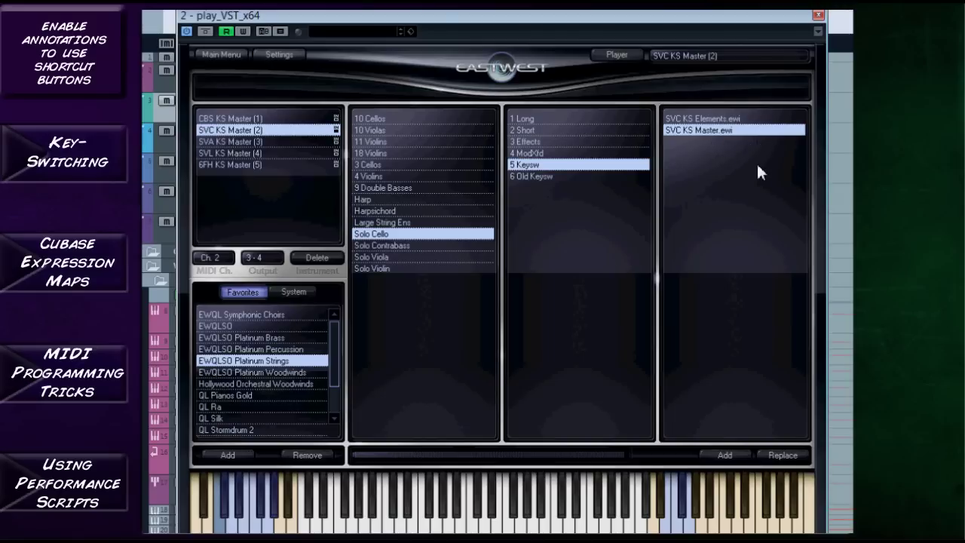
click(628, 53)
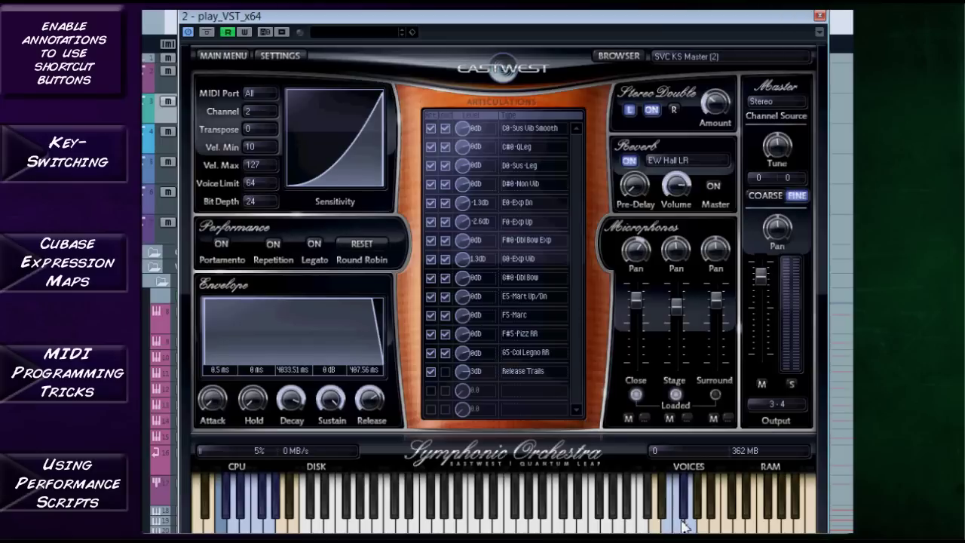
click(819, 16)
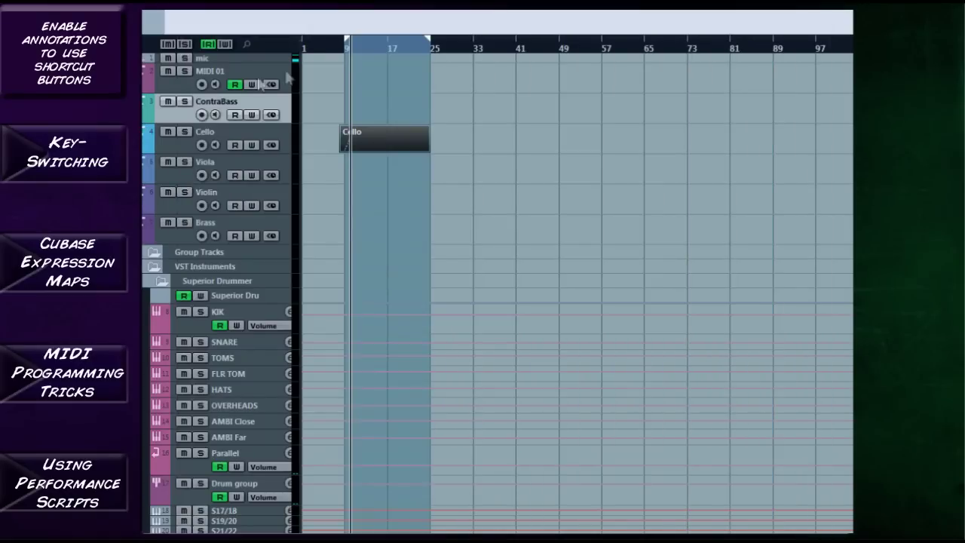
Open the Cello part in the Key Editor, audition its ascending notes from bar 9, and close the editor
click(263, 139)
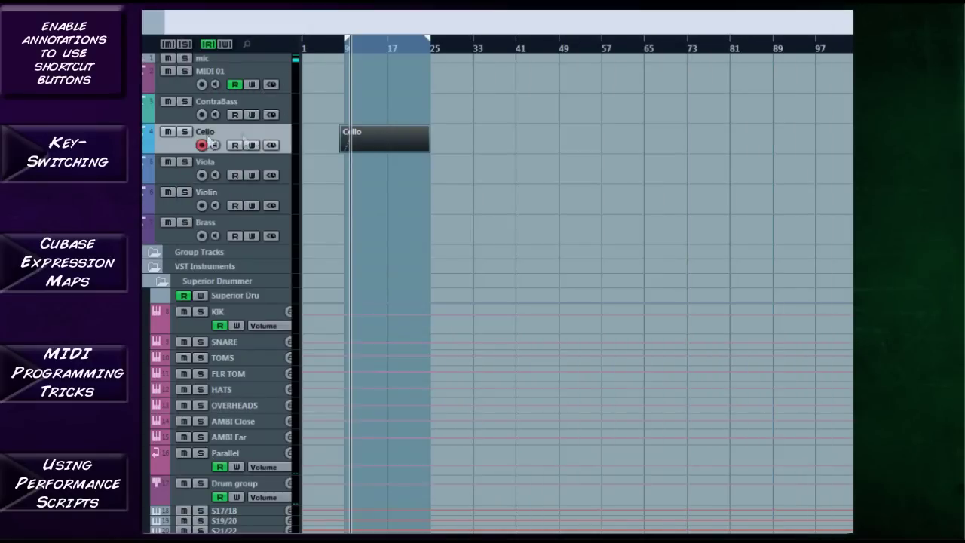
double_click(384, 139)
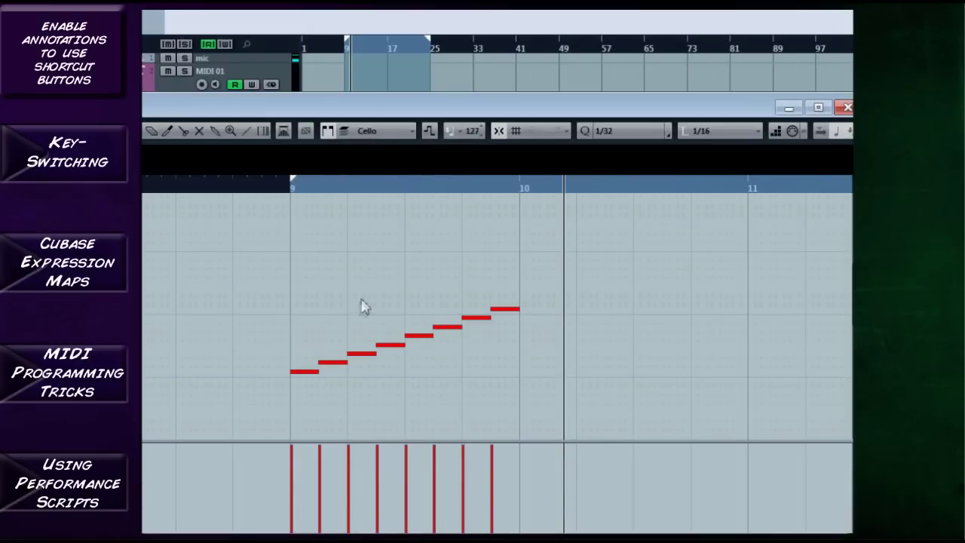
click(293, 188)
key(space)
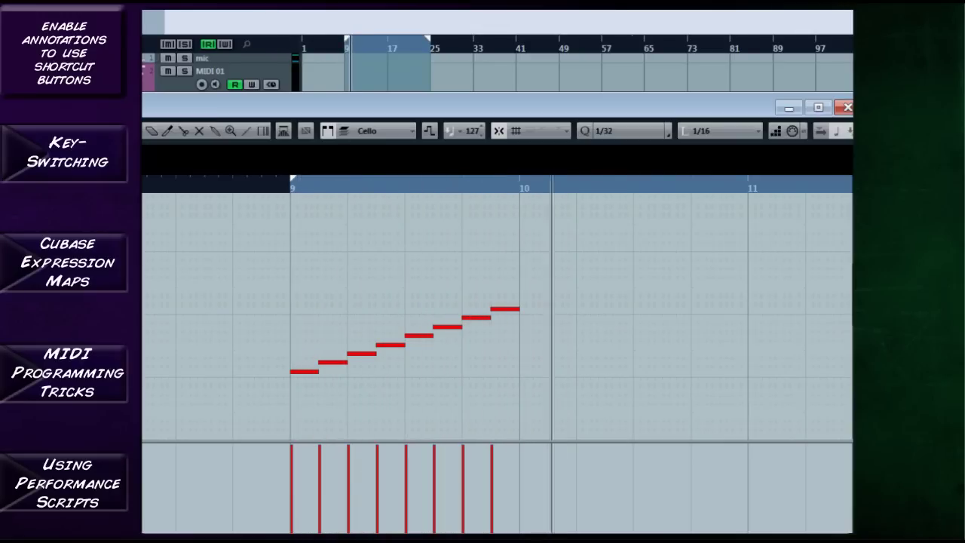
key(Escape)
key(space)
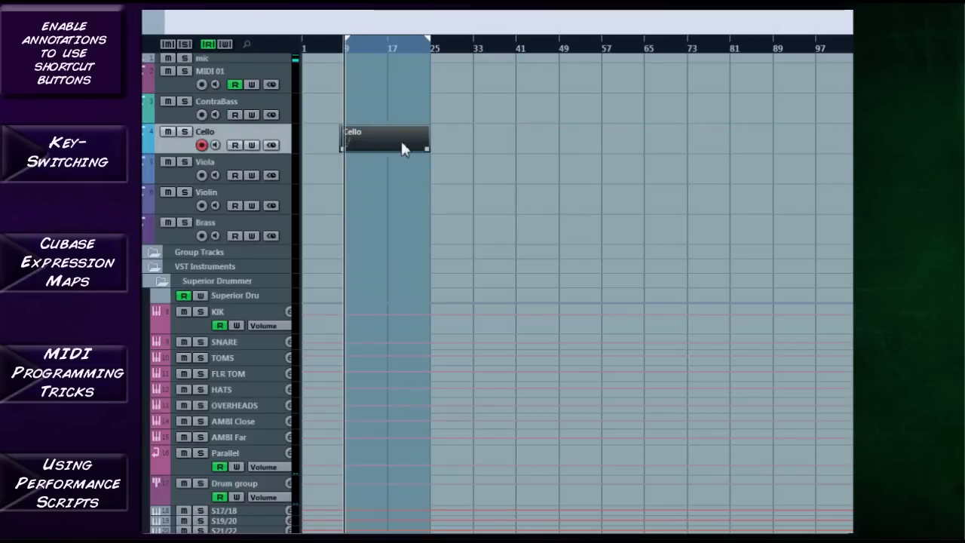
In the Cello part, draw a short C0 keyswitch note just before bar 9 and an F0 keyswitch at beat 3 of bar 9
double_click(400, 144)
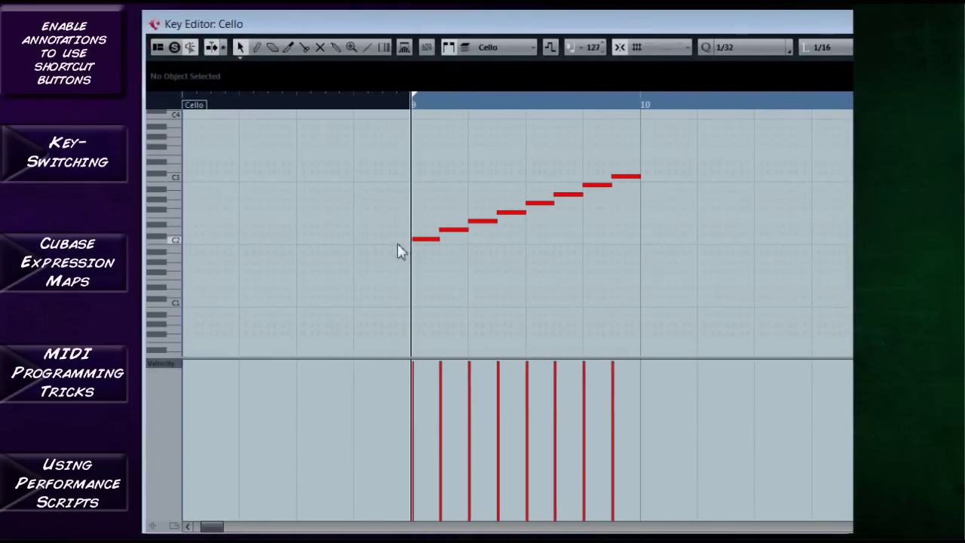
scroll(397, 252, down, 6)
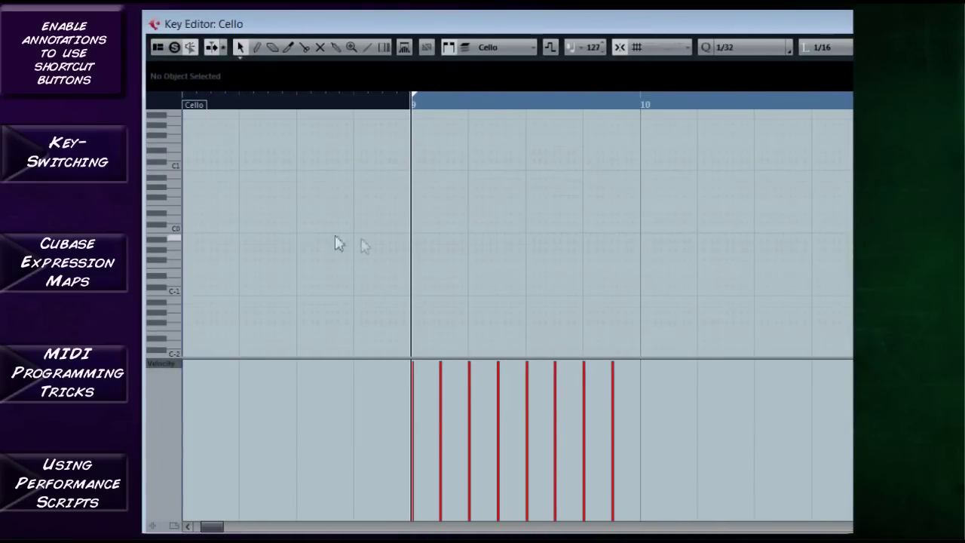
click(256, 47)
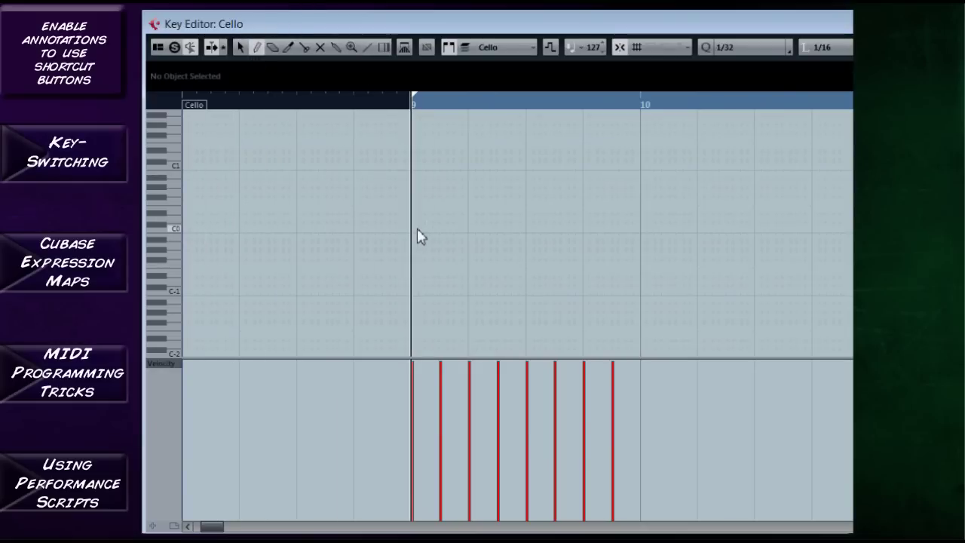
click(395, 229)
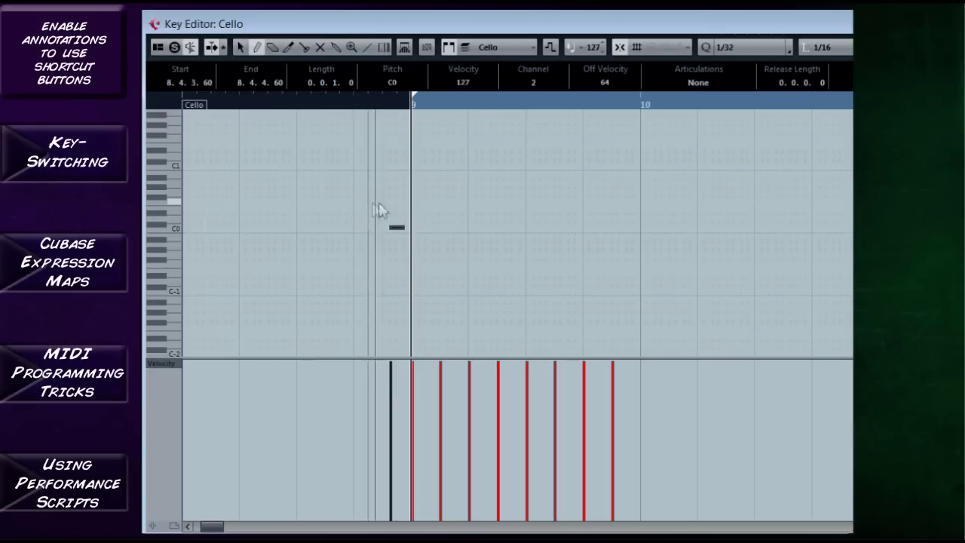
click(531, 202)
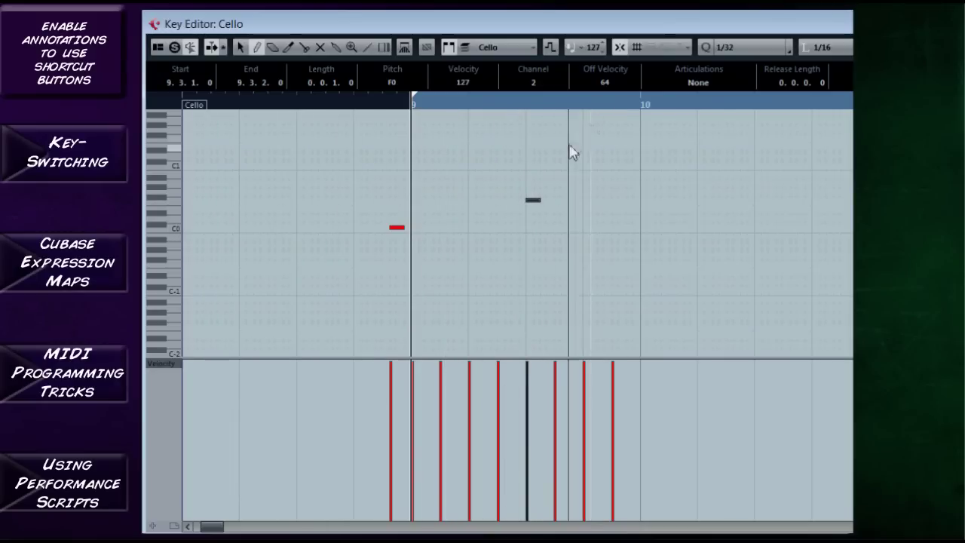
Move the F0 keyswitch note slightly earlier, to start at 9.2.4.71 just ahead of the fifth scale note
scroll(598, 254, up, 4)
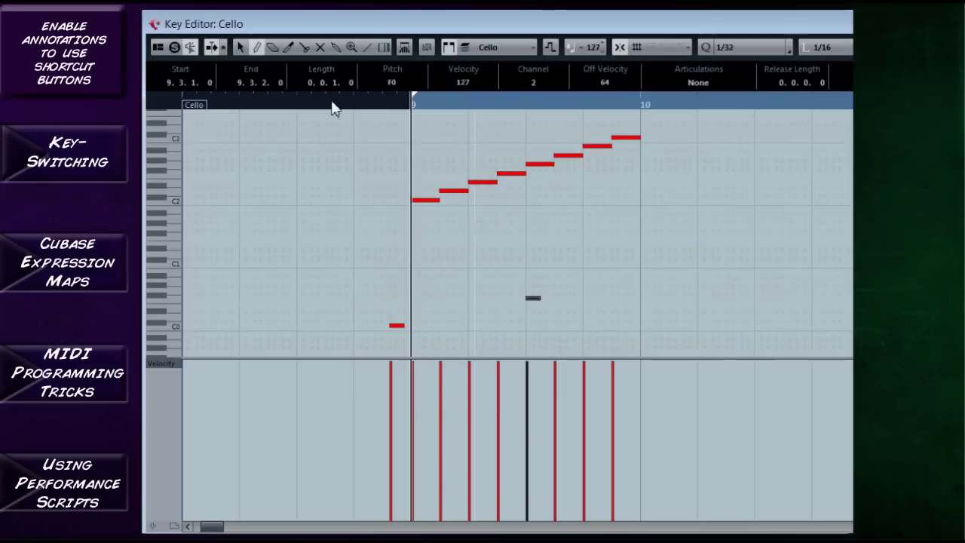
click(240, 47)
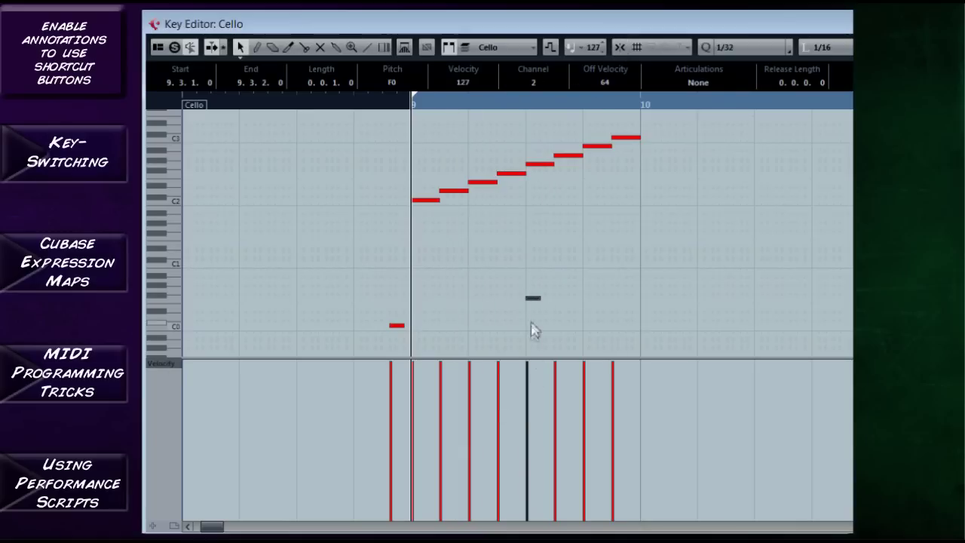
drag(533, 298, 528, 299)
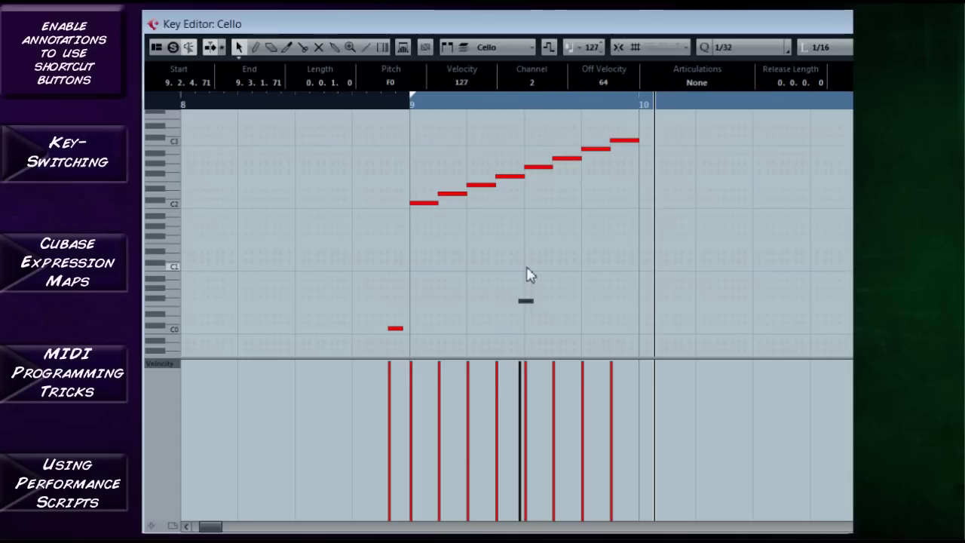
Raise the second keyswitch note from the low octave to G5, keeping its start position
drag(528, 307, 531, 237)
scroll(551, 249, down, 2)
scroll(548, 249, down, 5)
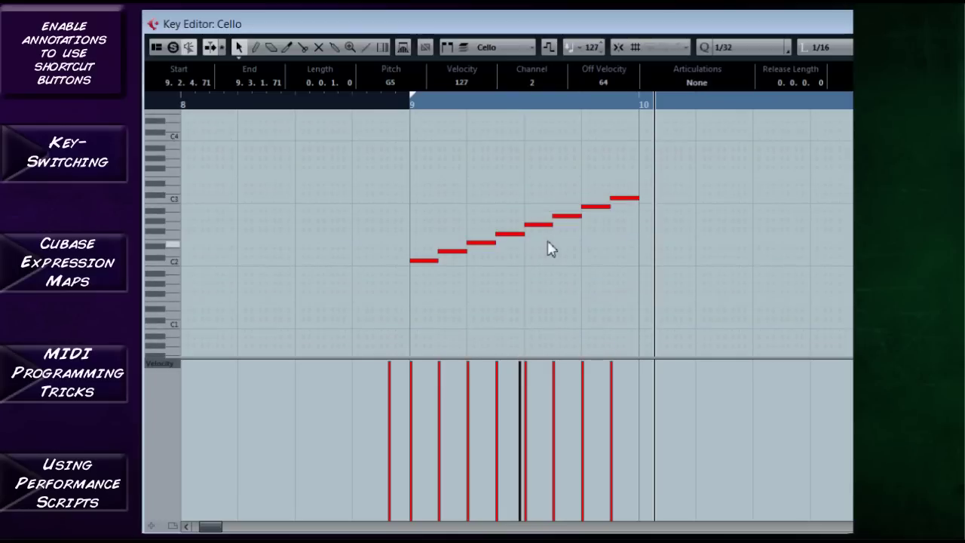
Play the Cello part from the start of bar 9 to hear the articulation change
click(401, 104)
key(space)
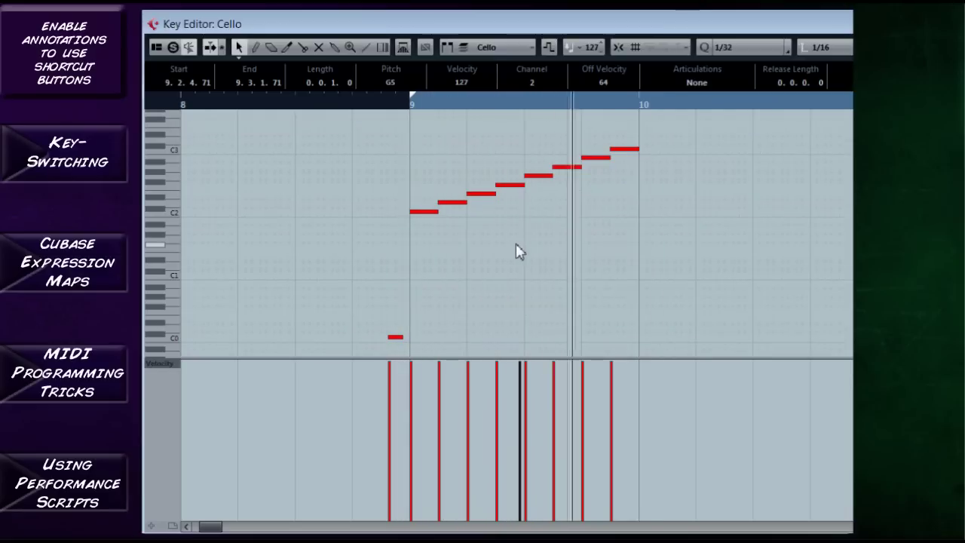
key(space)
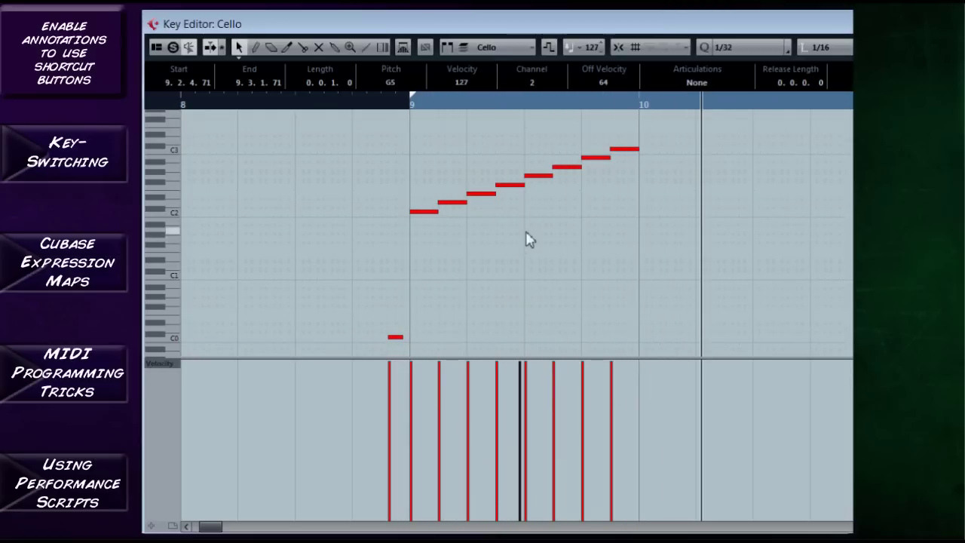
scroll(488, 276, down, 2)
scroll(485, 269, up, 2)
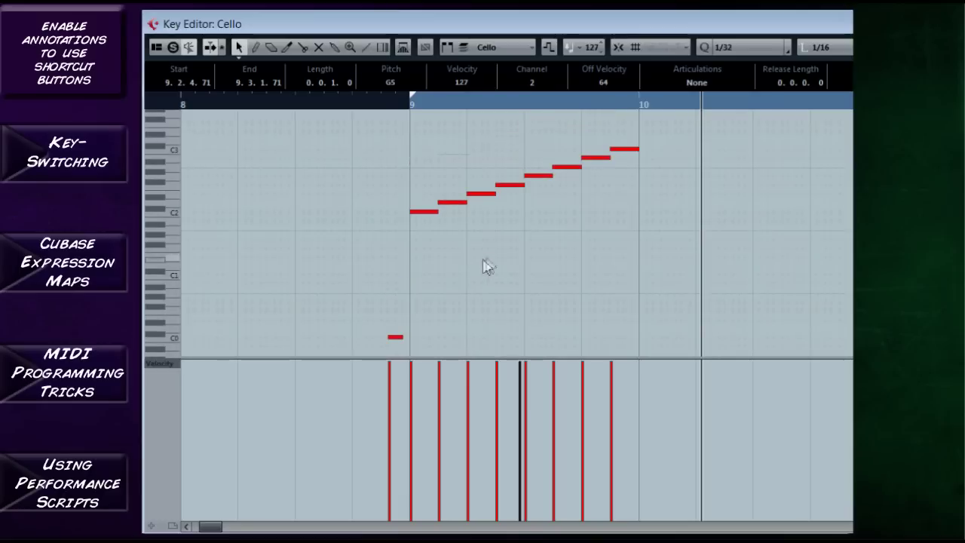
Lower the Key Editor window to reveal the Cello part in the arrangement, return the playhead to bar 9, and select the C0 keyswitch
drag(588, 26, 573, 189)
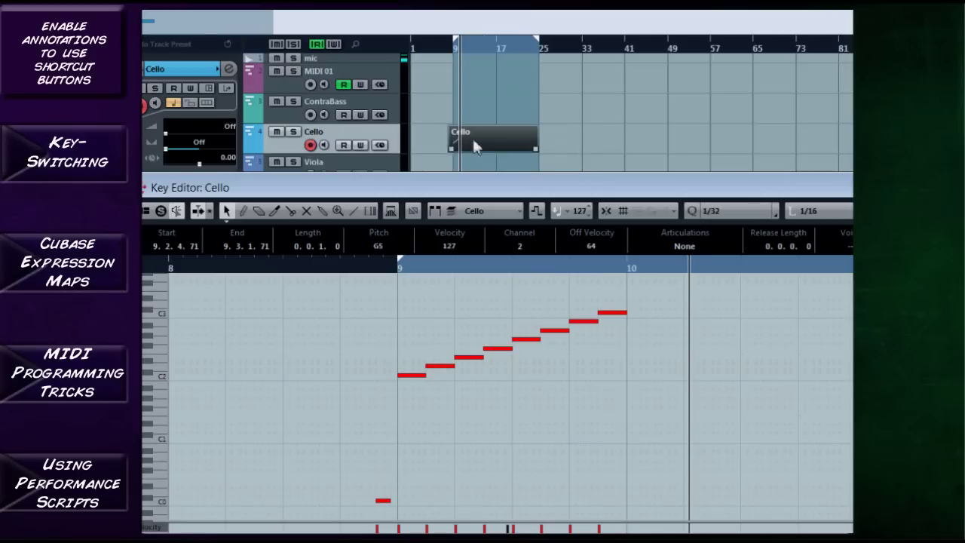
click(399, 268)
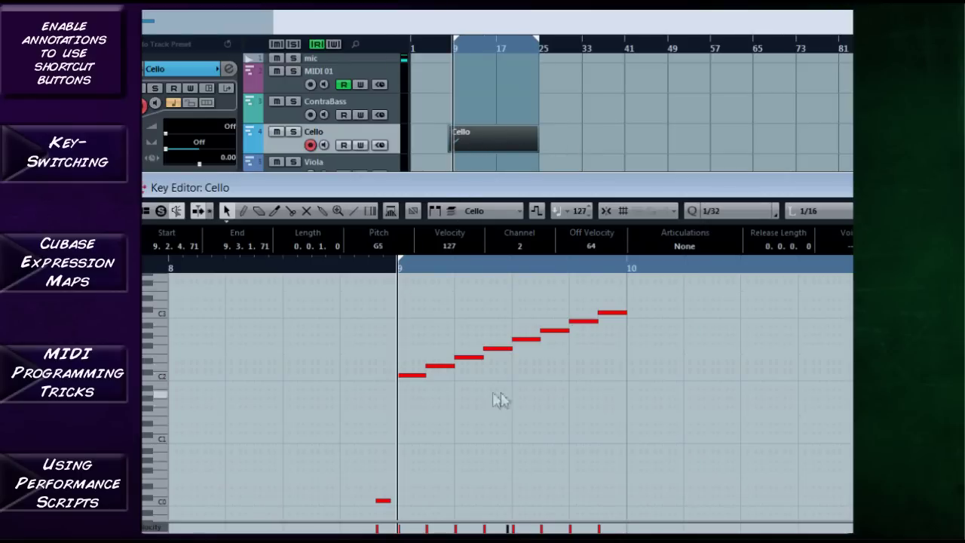
drag(471, 177, 478, 143)
drag(377, 451, 396, 460)
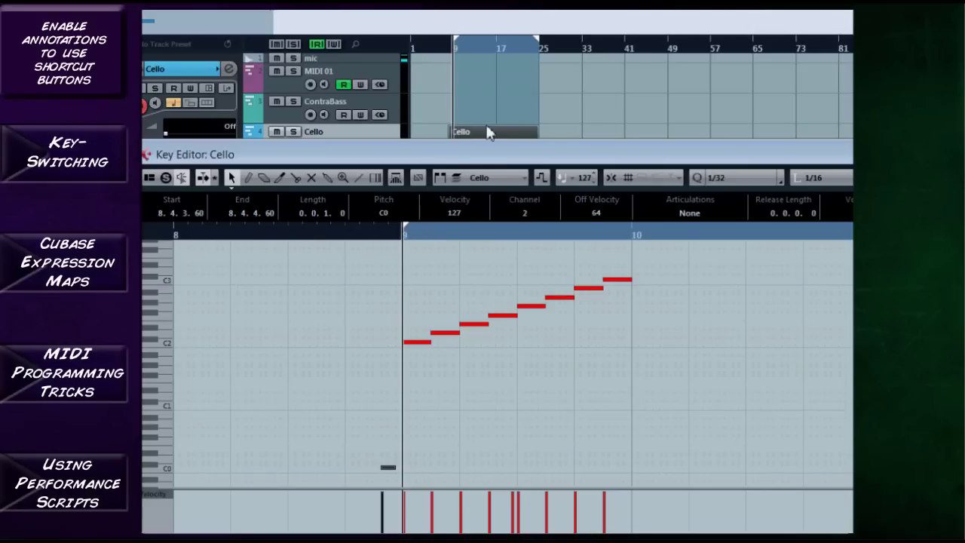
Show the part borders in the Key Editor and nudge the Cello part's start edge slightly earlier
click(439, 178)
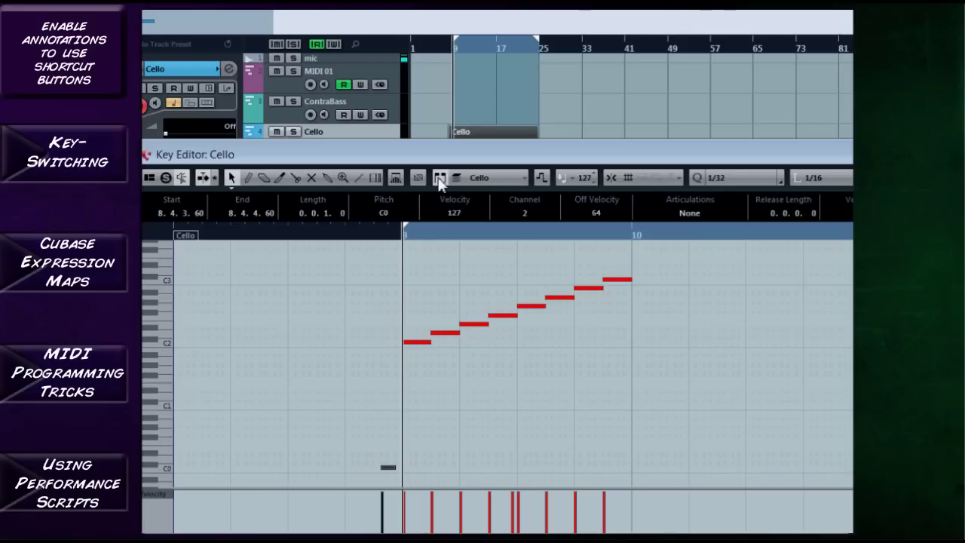
mouse_move(189, 237)
mouse_down()
mouse_move(345, 237)
mouse_move(187, 237)
mouse_up()
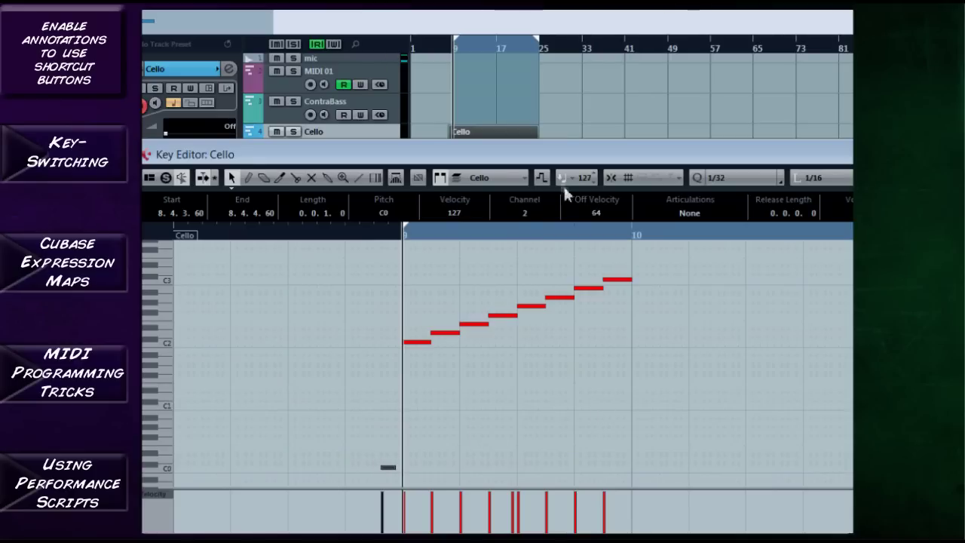
double_click(556, 156)
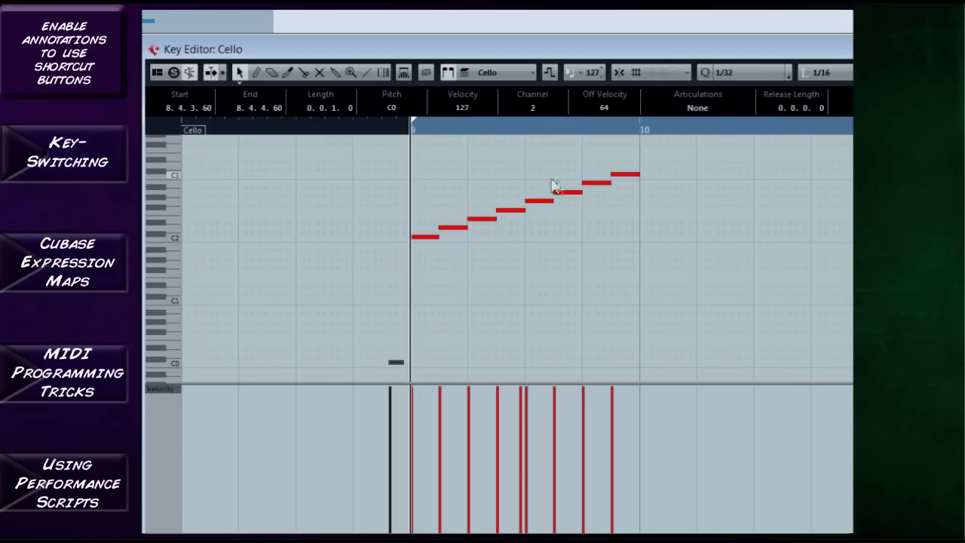
Set the velocity of the eight ascending scale notes to 110 and the insert velocity for new notes to 110
click(470, 156)
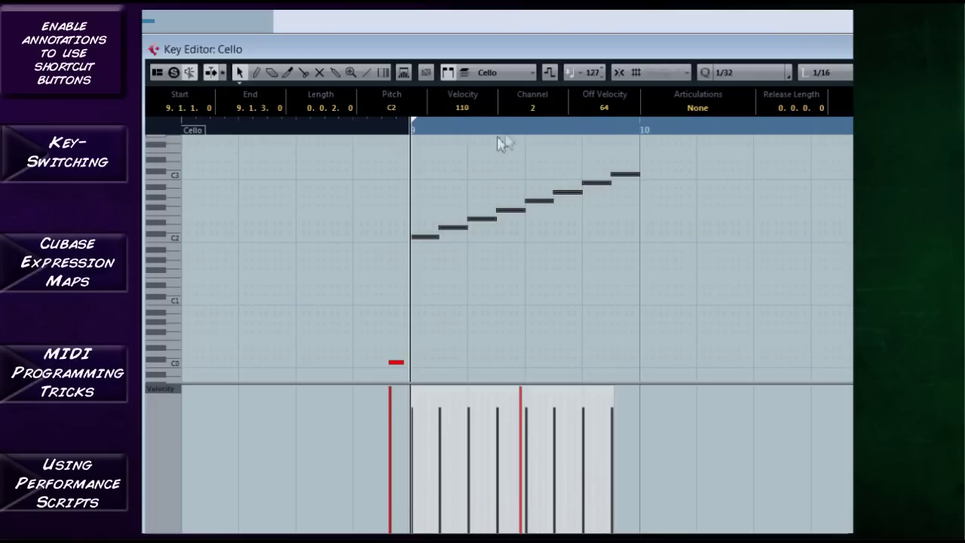
click(586, 158)
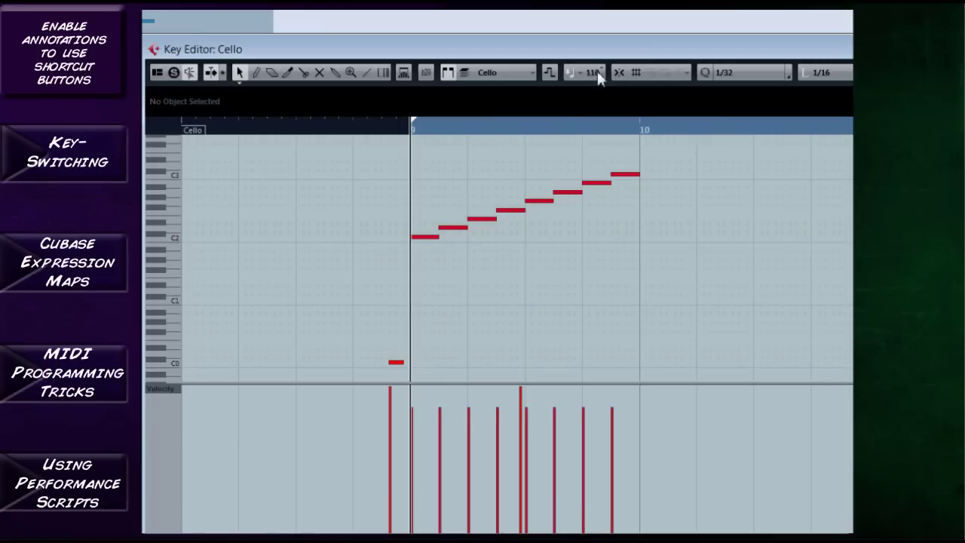
Draw three notes of differing lengths below the ascending run in bar 9, the last one on E2
click(258, 73)
mouse_move(470, 256)
mouse_down()
mouse_move(567, 244)
mouse_move(645, 219)
mouse_up()
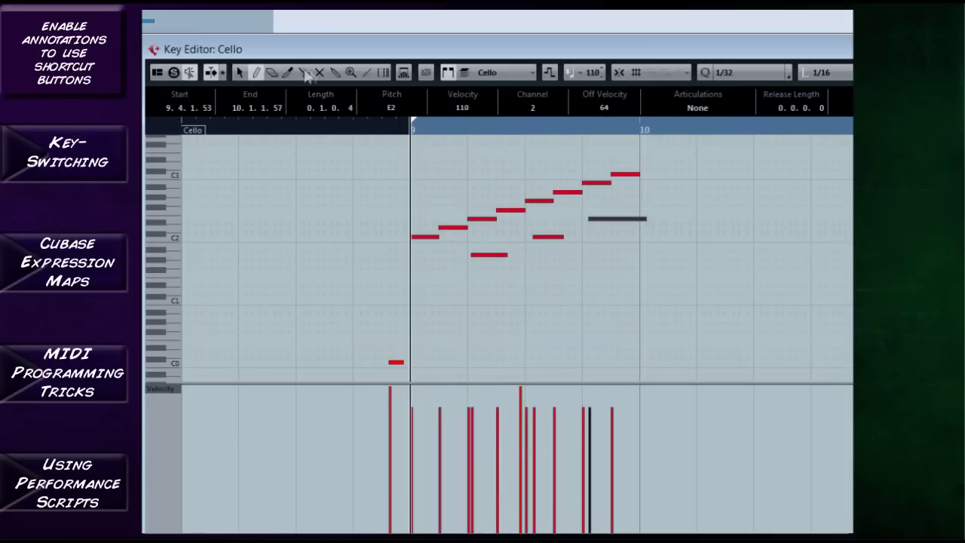
click(237, 73)
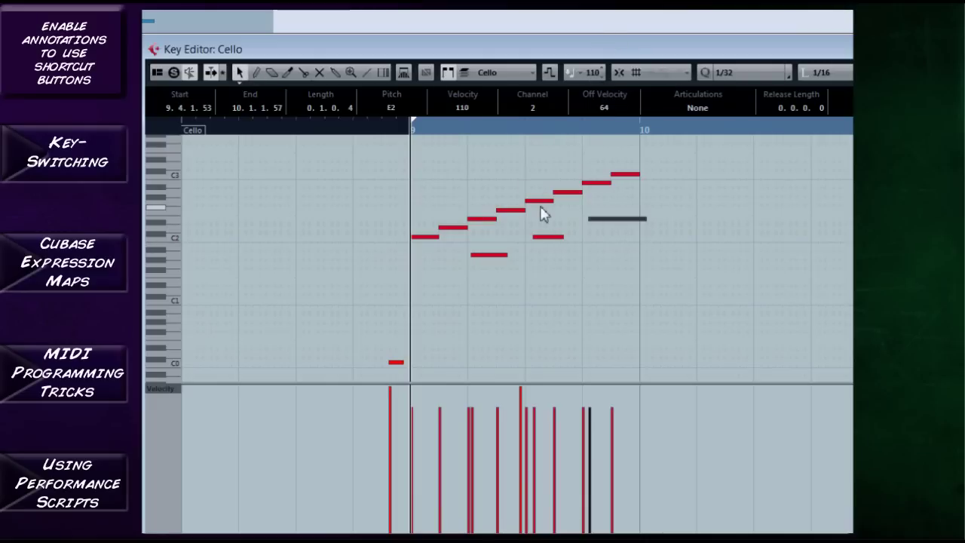
Close the Key Editor and open the Expression Map Setup for the Cello track
key(Escape)
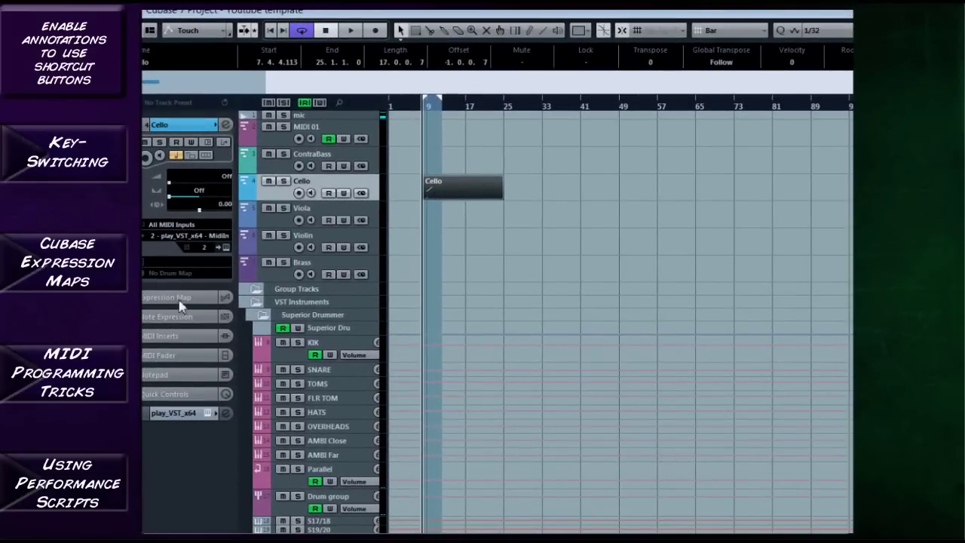
click(178, 299)
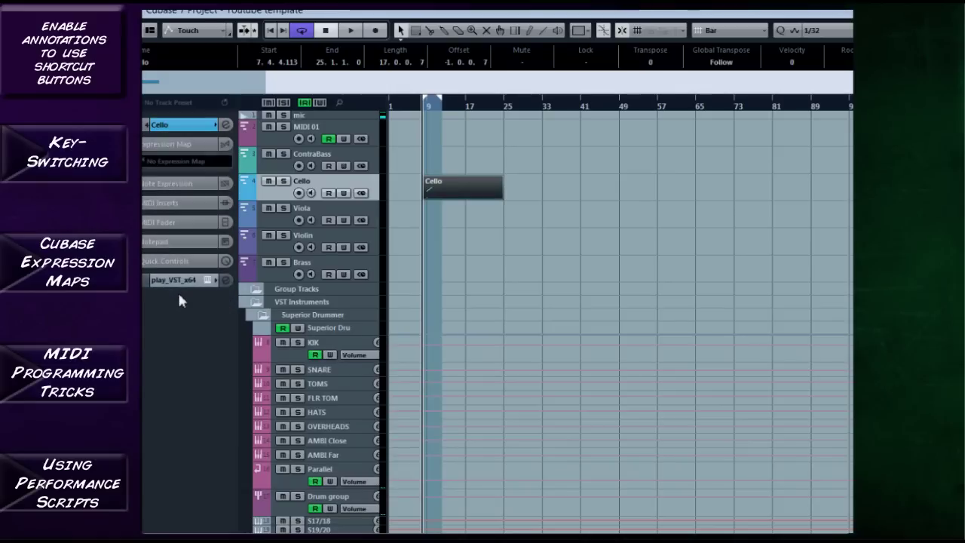
click(213, 162)
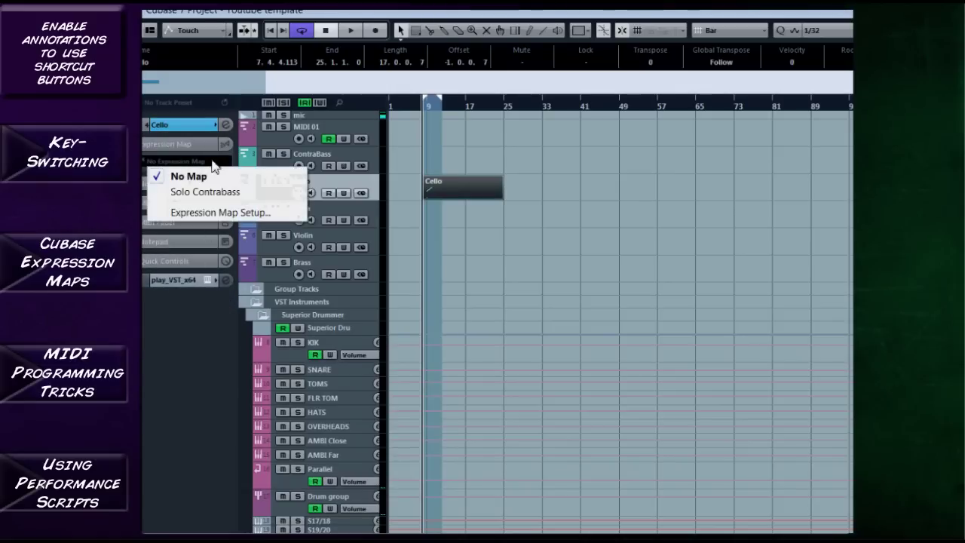
click(221, 214)
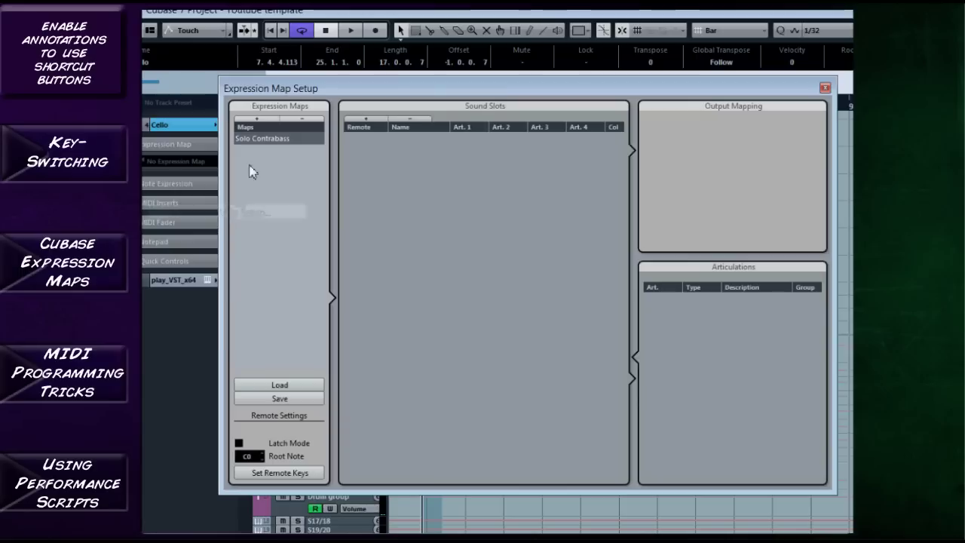
Add a trial sound slot to the Solo Contrabass map, open its name for editing, and remove the slot again
key(Return)
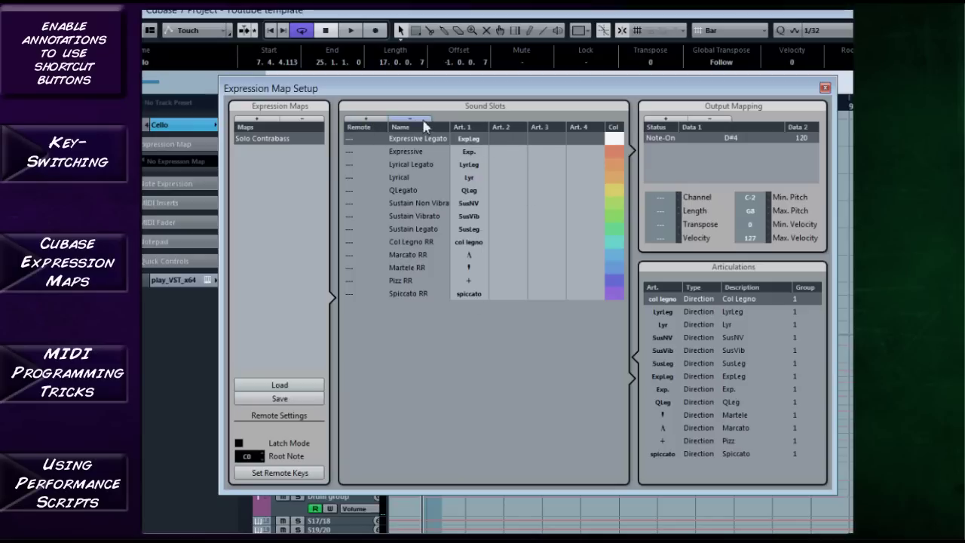
click(380, 119)
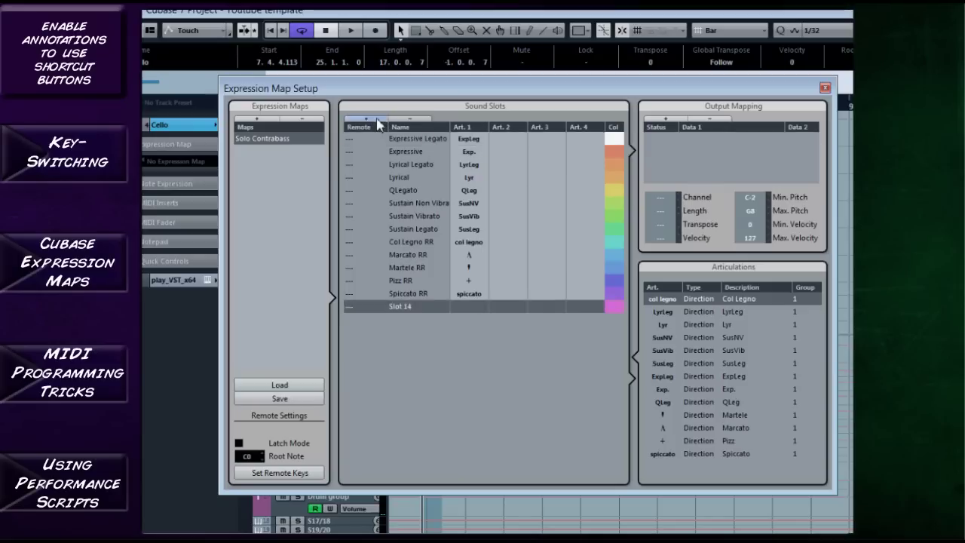
double_click(421, 305)
right_click(422, 306)
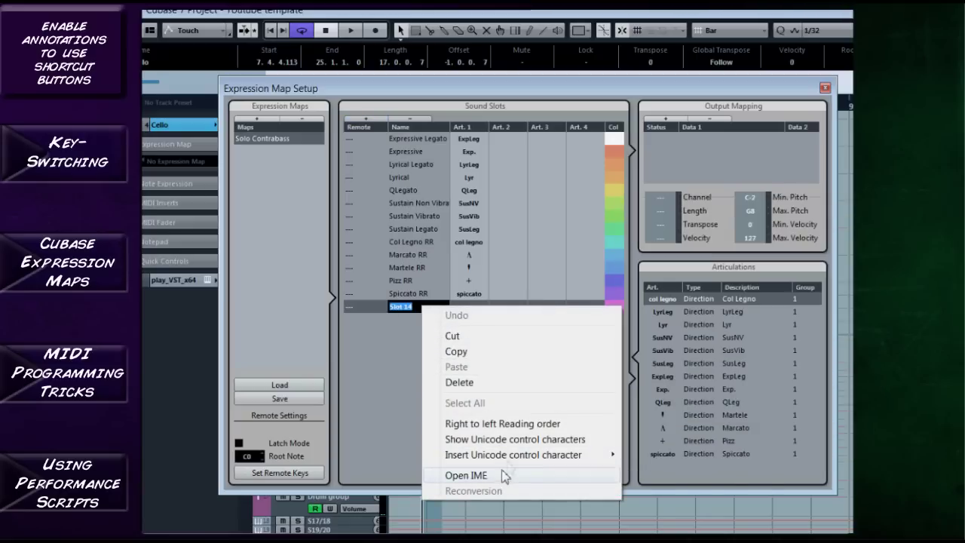
click(408, 356)
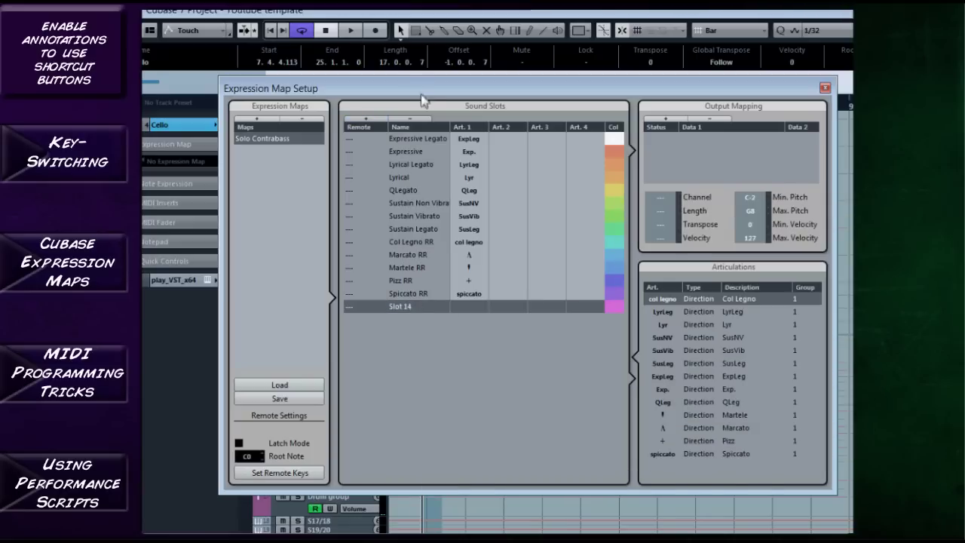
click(417, 119)
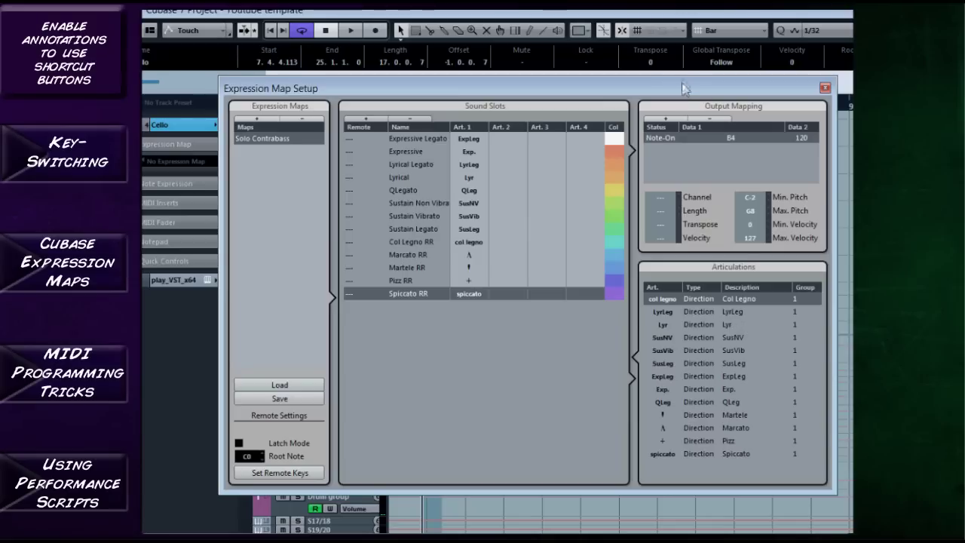
Load the Solo Cello expression map file from the EWQL_Symphonic_Orchestra_v1.0 folder
mouse_move(680, 89)
mouse_down()
mouse_move(688, 128)
mouse_move(724, 104)
mouse_move(711, 107)
mouse_move(714, 121)
mouse_move(682, 109)
mouse_move(700, 108)
mouse_move(692, 113)
mouse_move(700, 126)
mouse_up()
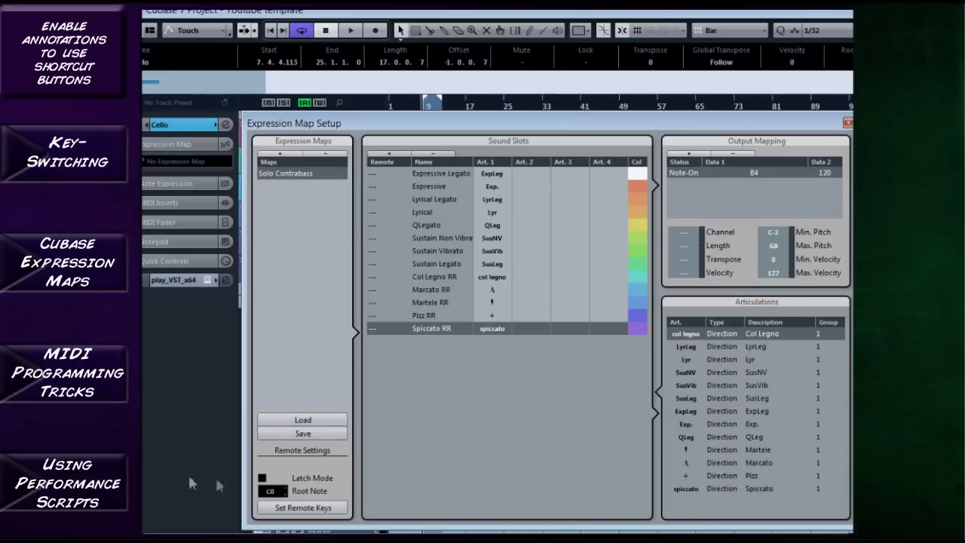
click(302, 421)
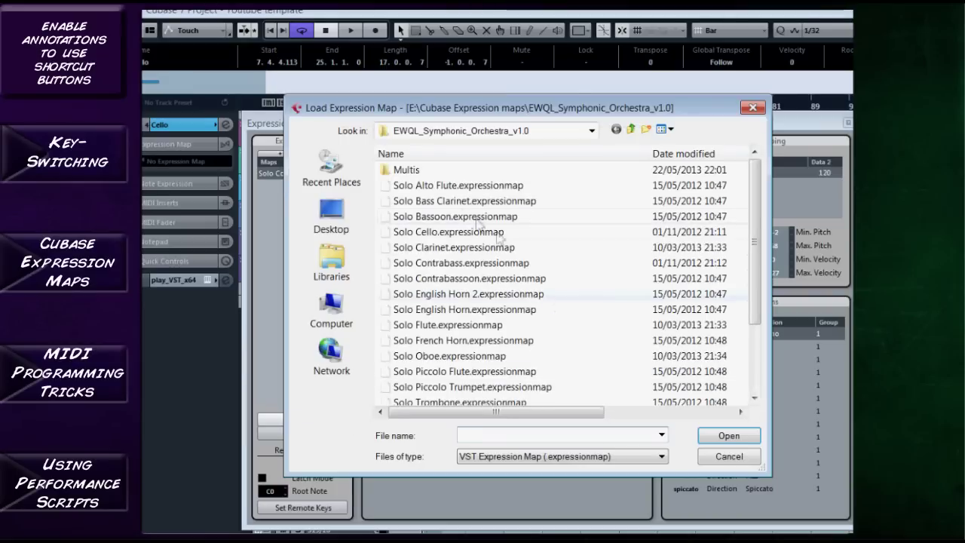
click(428, 236)
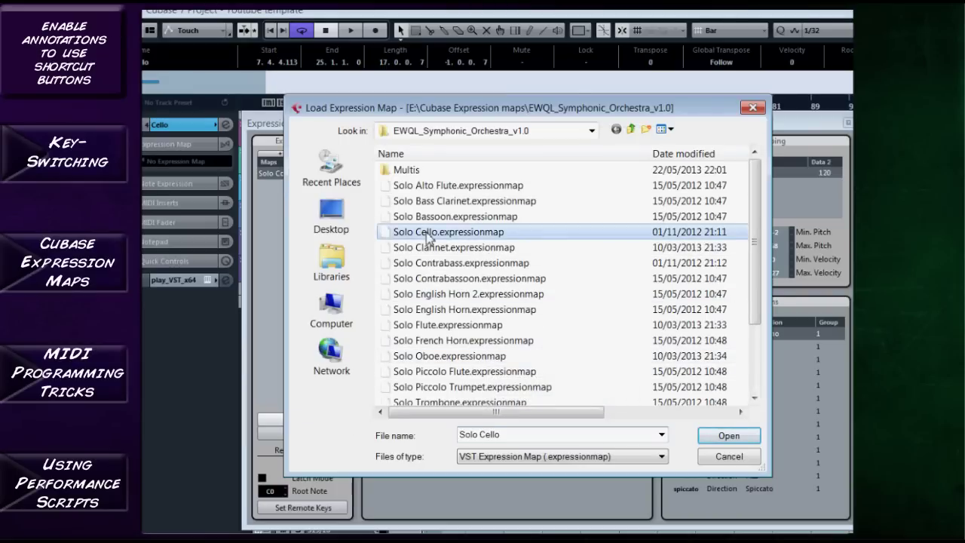
click(727, 437)
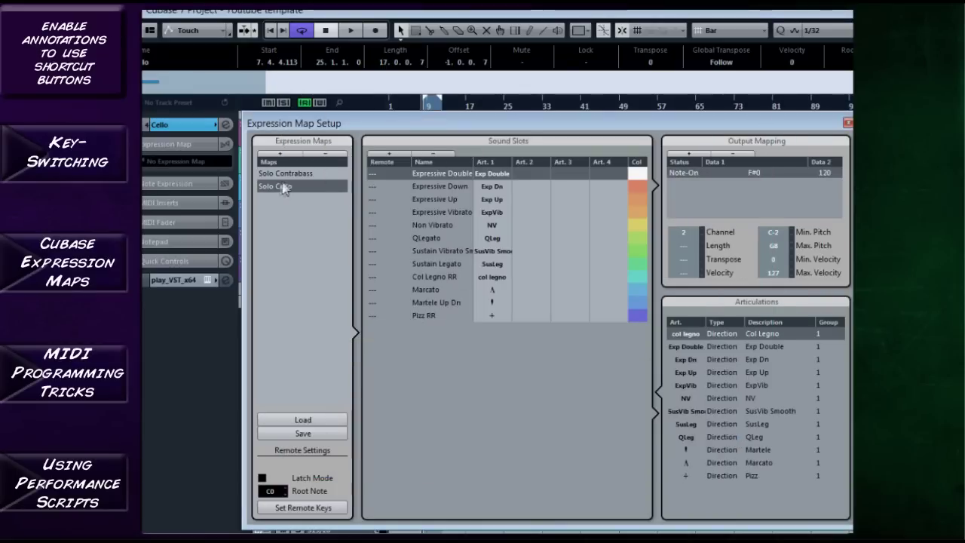
Close the Expression Map Setup and assign the Solo Cello map to the Cello track
click(847, 122)
click(188, 162)
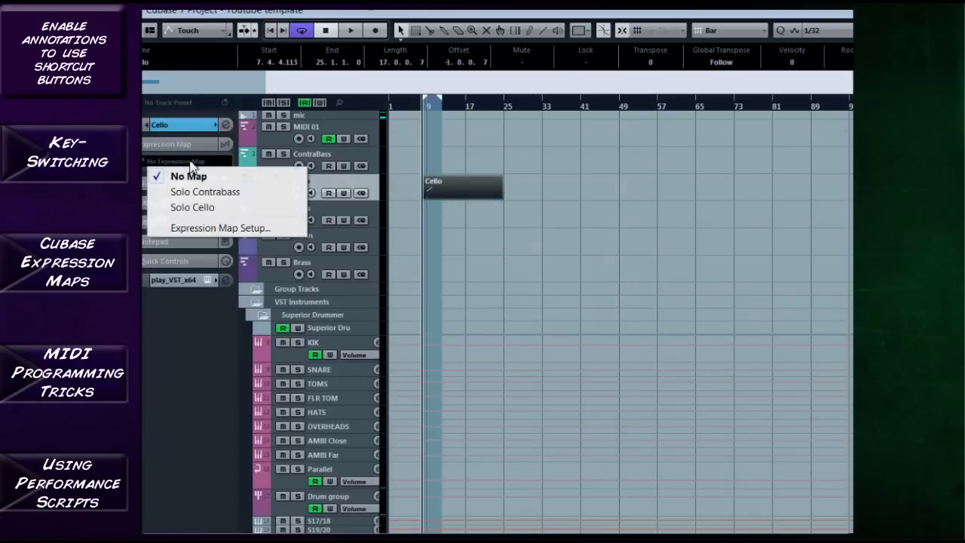
click(206, 208)
Open the Cello part in the Key Editor and switch its controller lane from Velocity to Articulations/Dynamics
click(449, 198)
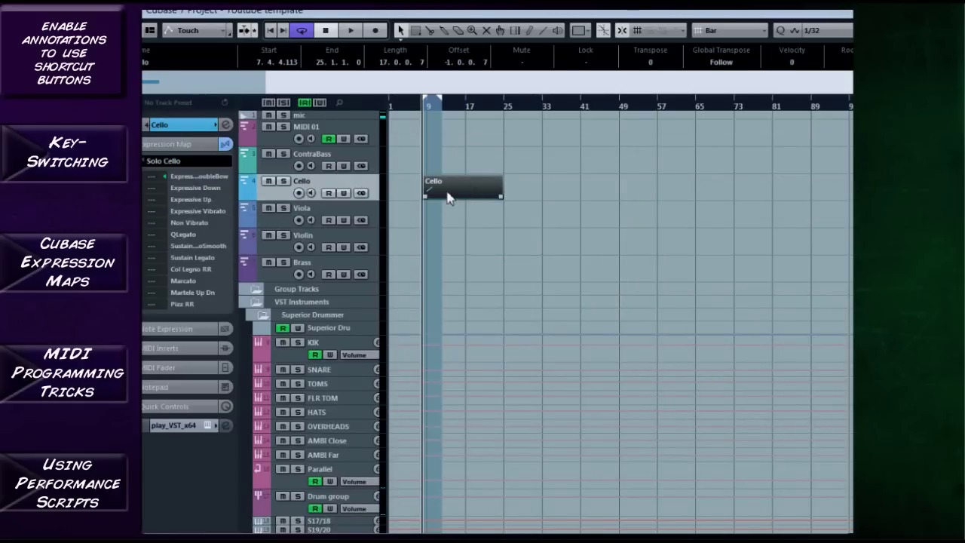
double_click(447, 198)
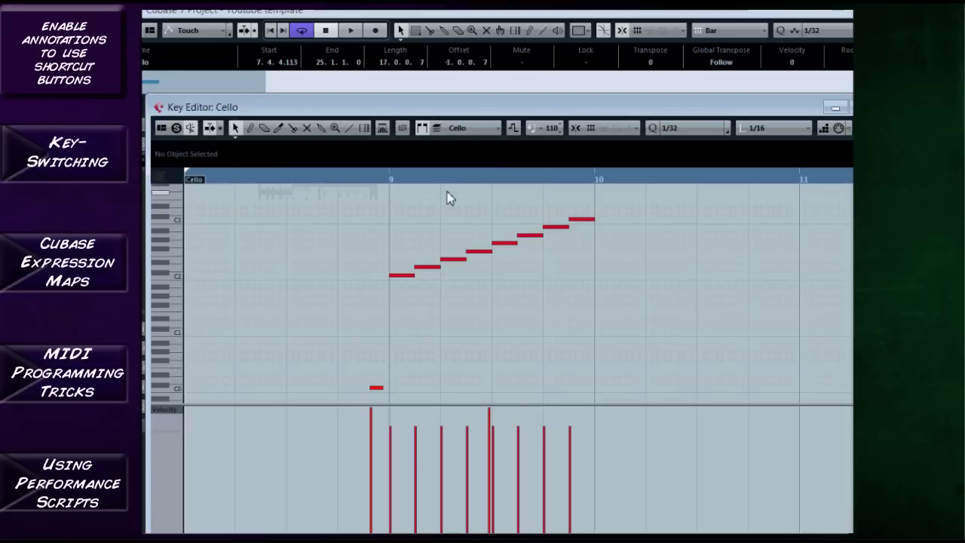
click(179, 410)
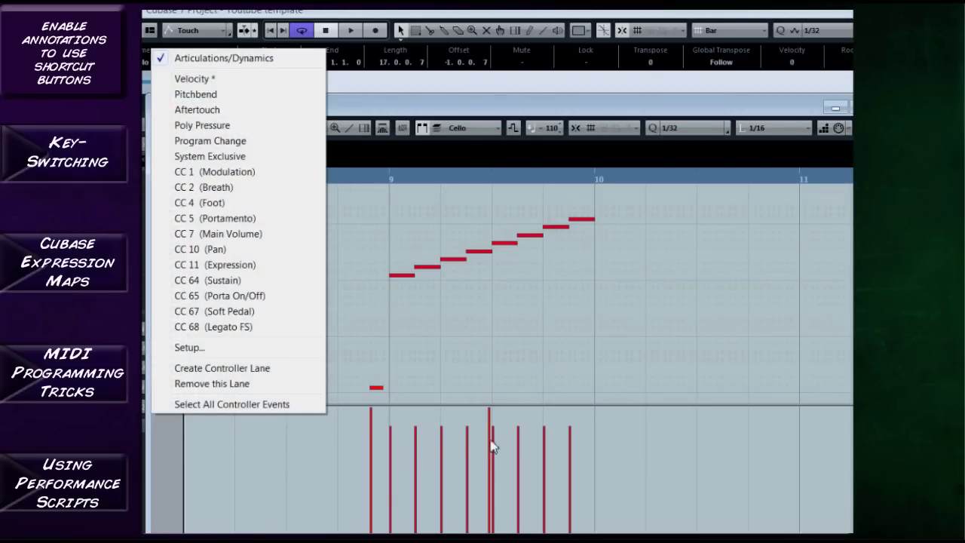
click(241, 60)
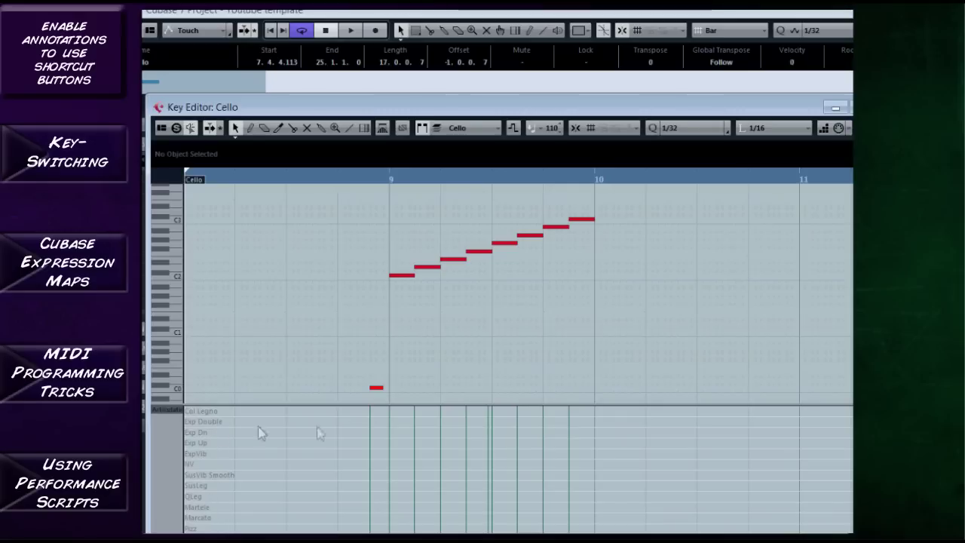
Delete the low keyswitch note near C0 before bar 9 and the keyswitch note on G5 in mid-bar 9
click(377, 389)
key(Delete)
scroll(530, 330, up, 5)
click(494, 249)
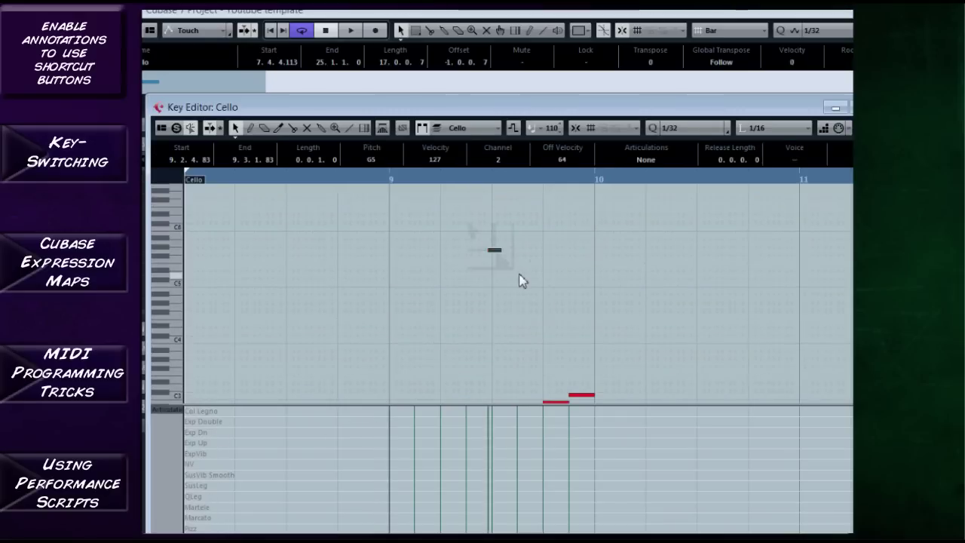
key(shift+Down)
key(shift+Down)
key(shift+Down)
scroll(520, 280, down, 5)
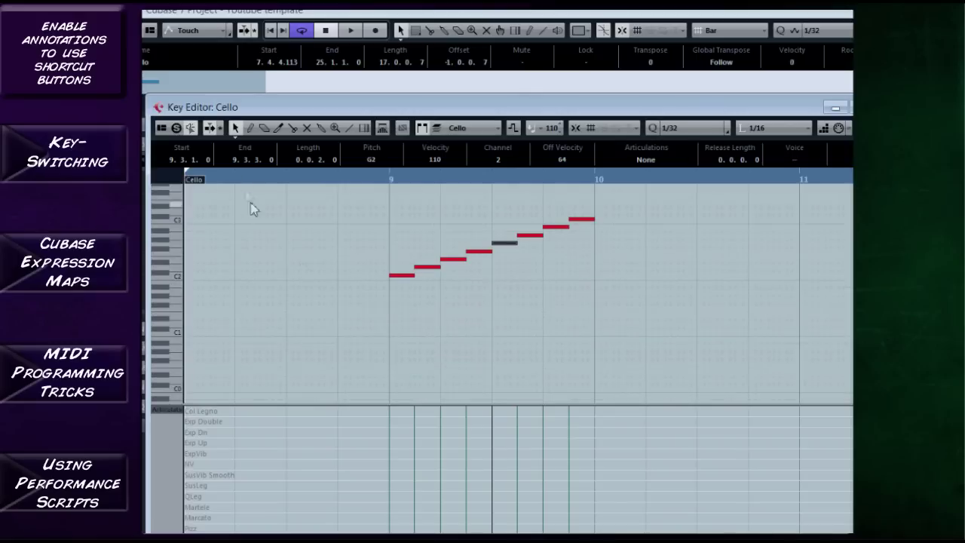
Draw an Exp Up articulation just before bar 9 and a Pizz articulation just before the fifth scale note
click(250, 127)
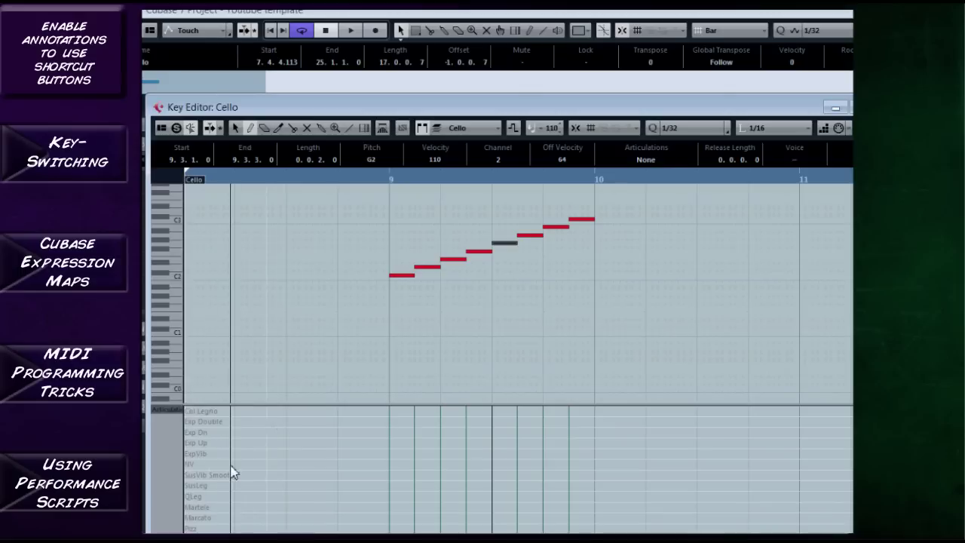
click(383, 442)
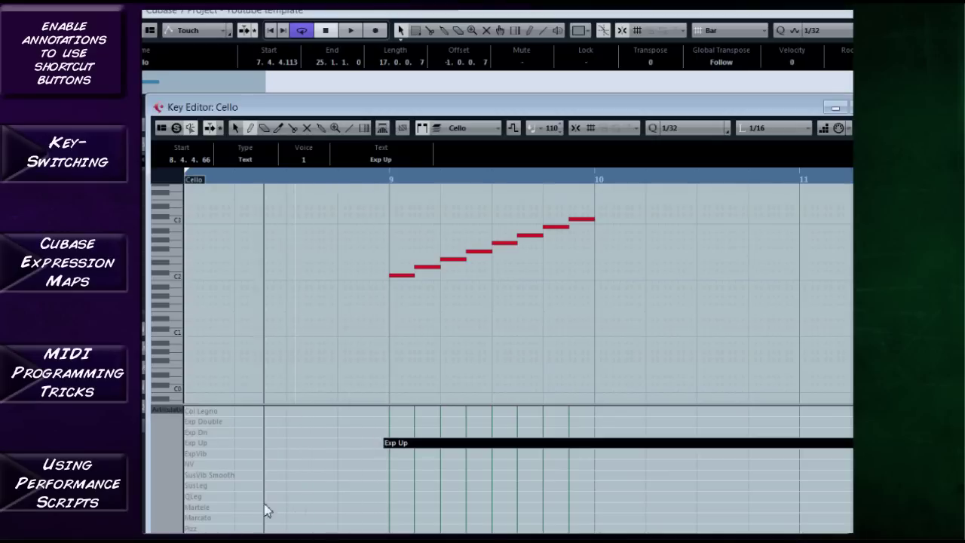
click(484, 528)
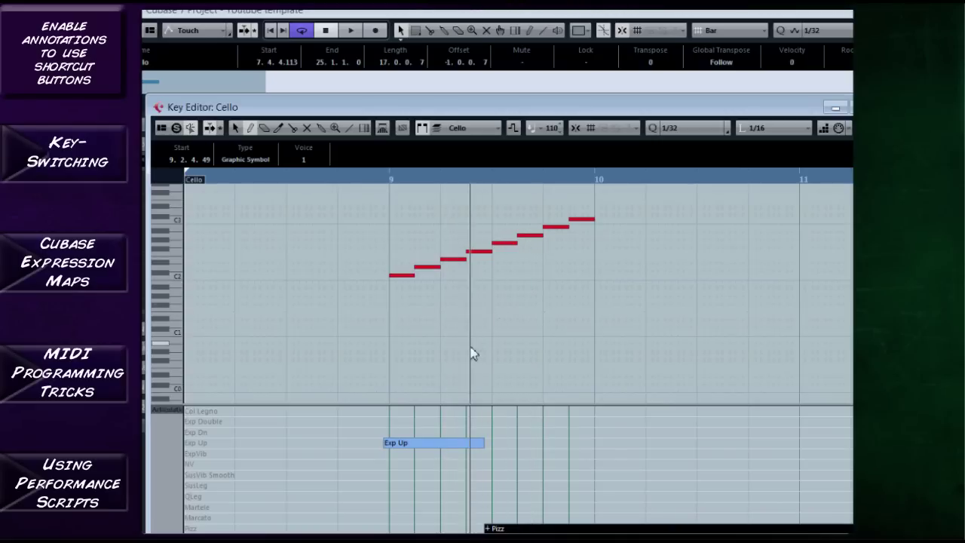
Play the scale run from just before bar 9 to hear the articulation change, and stop playback
click(383, 178)
key(space)
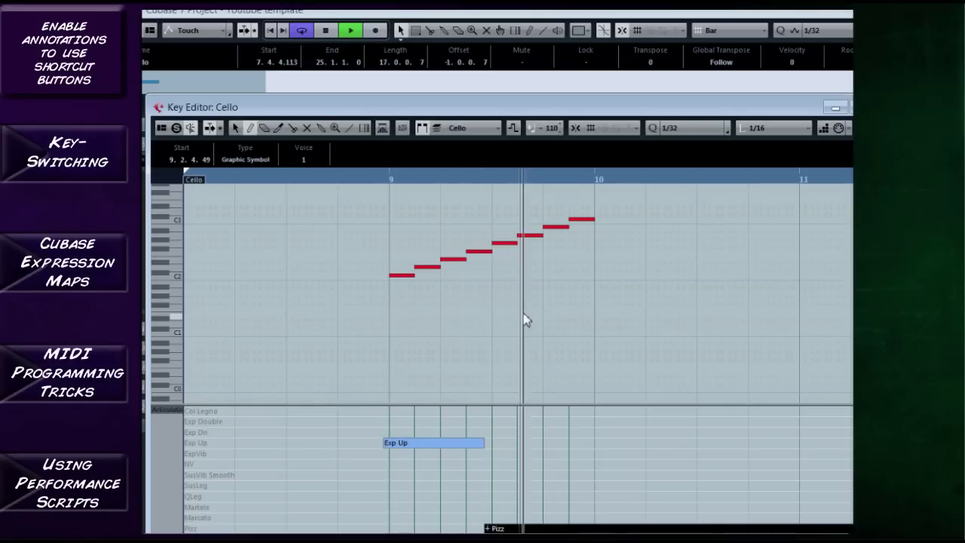
key(space)
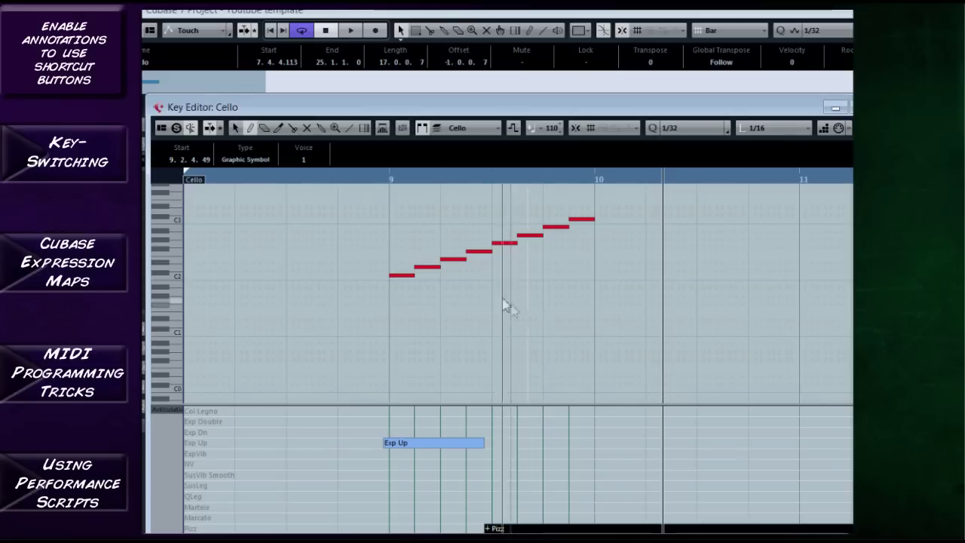
Paint a varied series of articulations across bar 9, including SusLeg, Exp Dn, SusVib Smooth and Martele
mouse_move(445, 484)
mouse_down()
mouse_move(515, 468)
mouse_move(522, 481)
mouse_move(577, 487)
mouse_move(572, 432)
mouse_move(556, 511)
mouse_up()
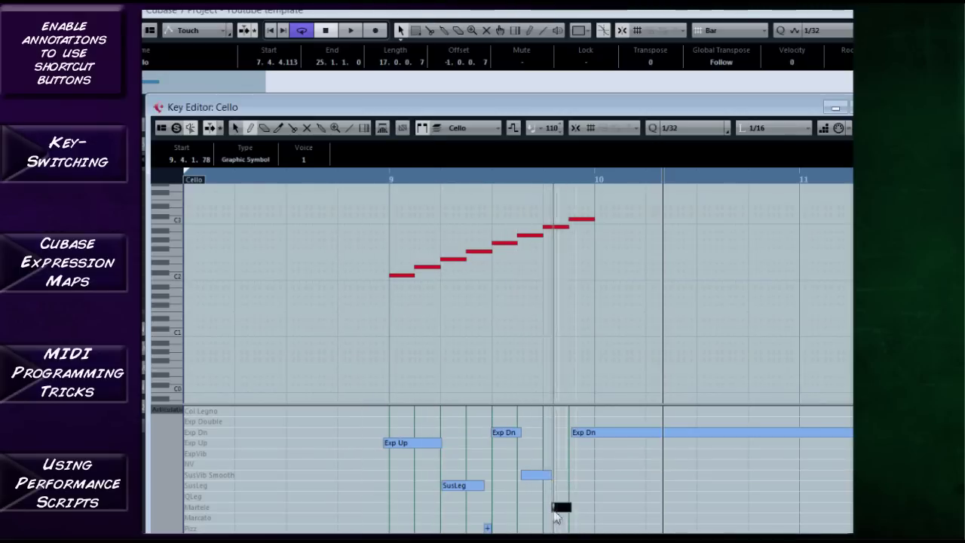
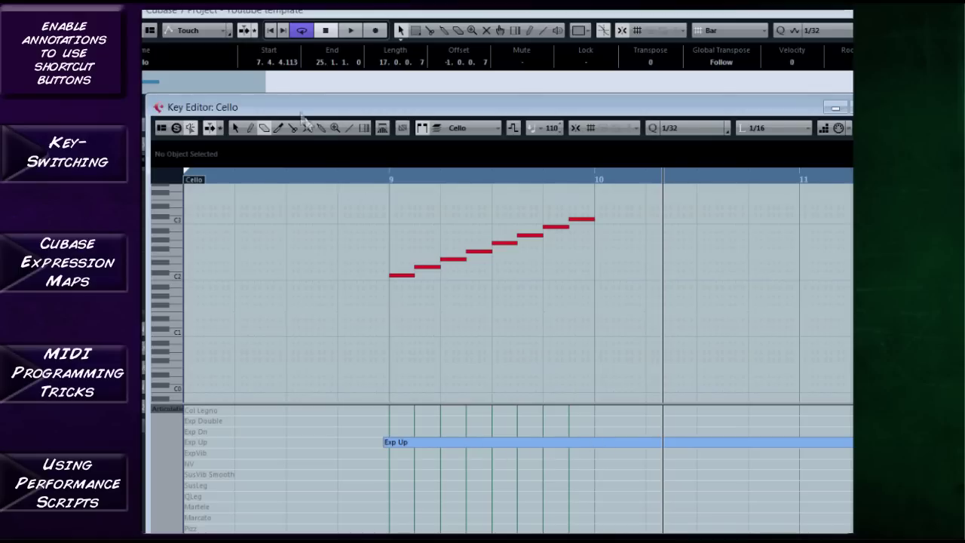
Draw a SusLeg articulation just before bar 10 and Exp Double just before bar 11, and remove both again
click(251, 129)
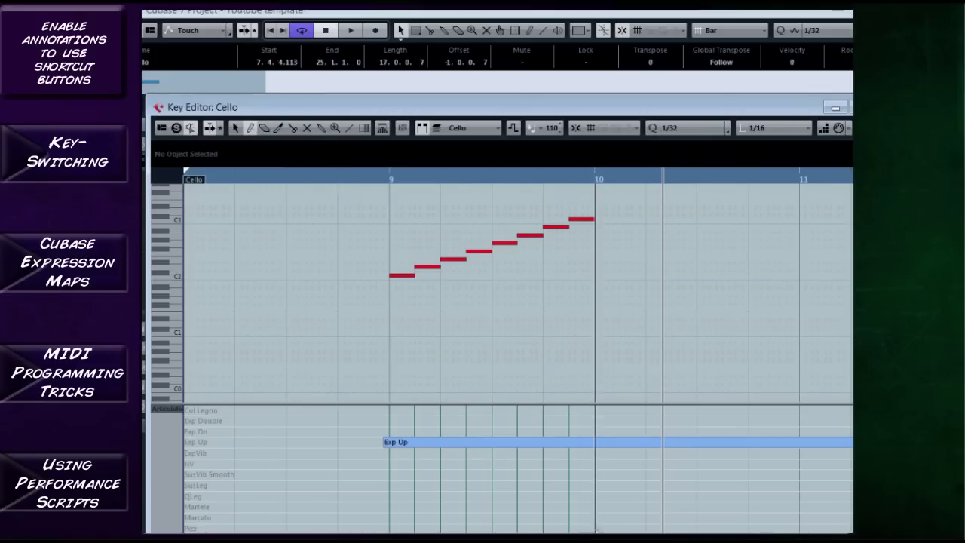
click(582, 485)
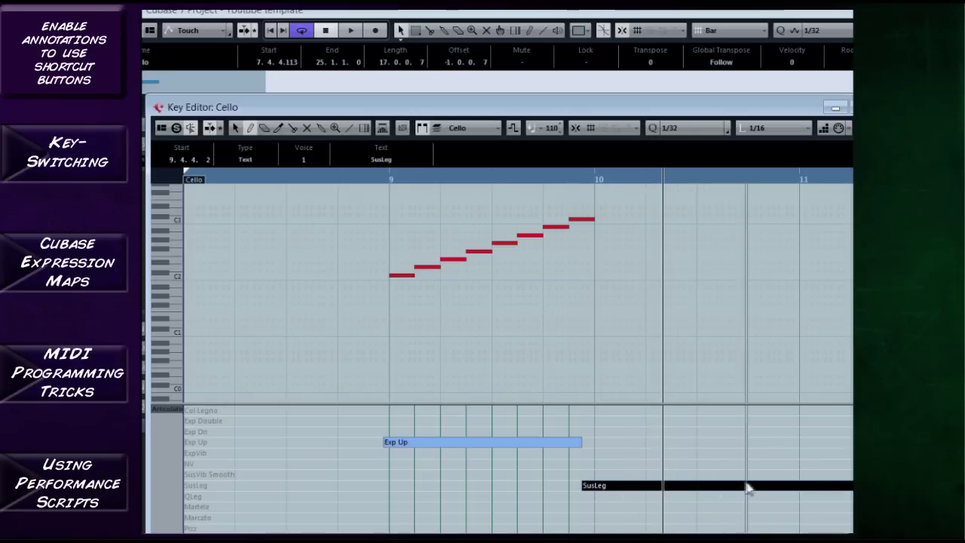
click(778, 420)
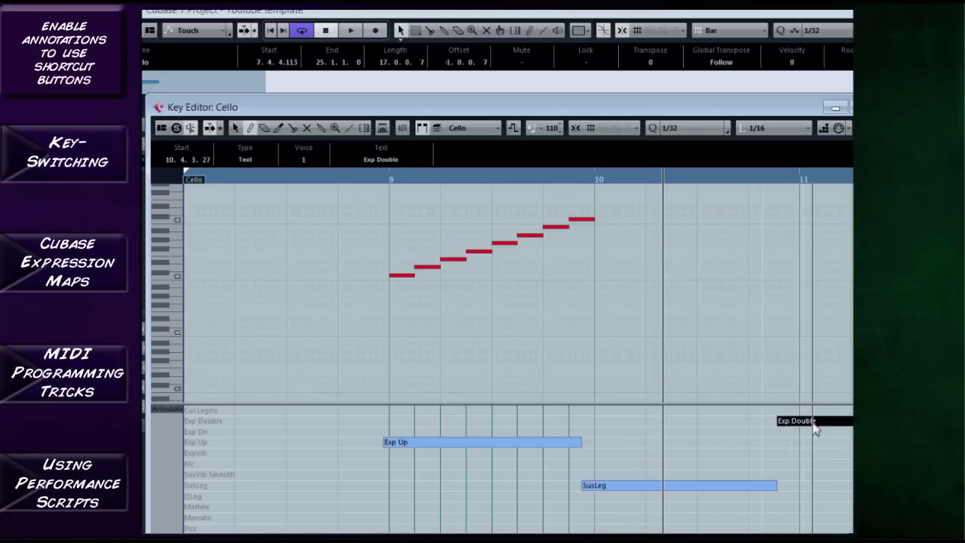
click(809, 431)
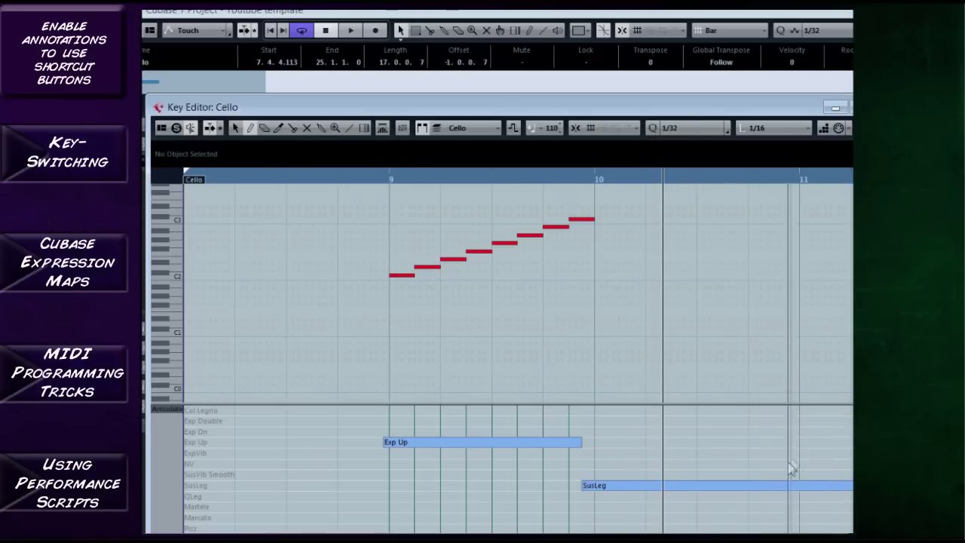
click(665, 485)
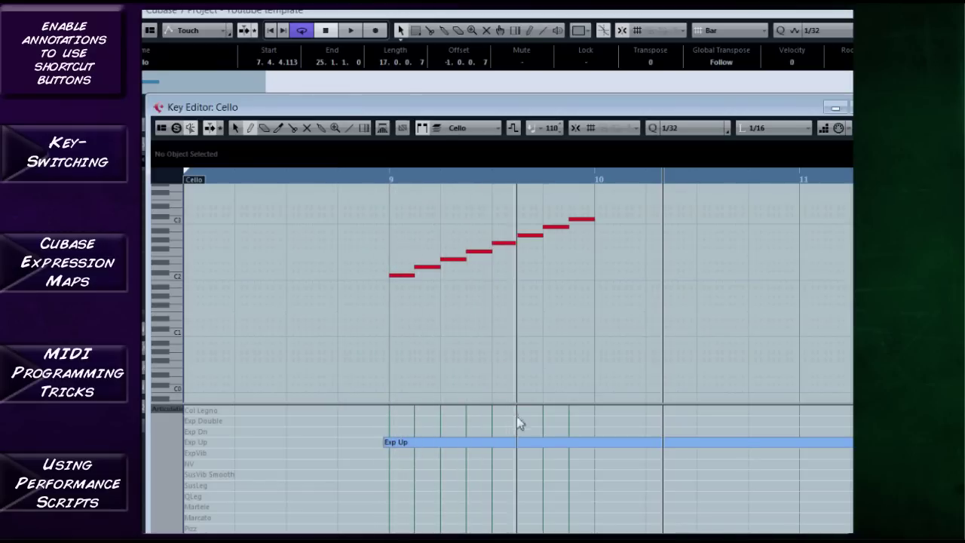
Draw three short notes below the scale run in bar 9, ranging from F1 down to E0
drag(429, 307, 448, 306)
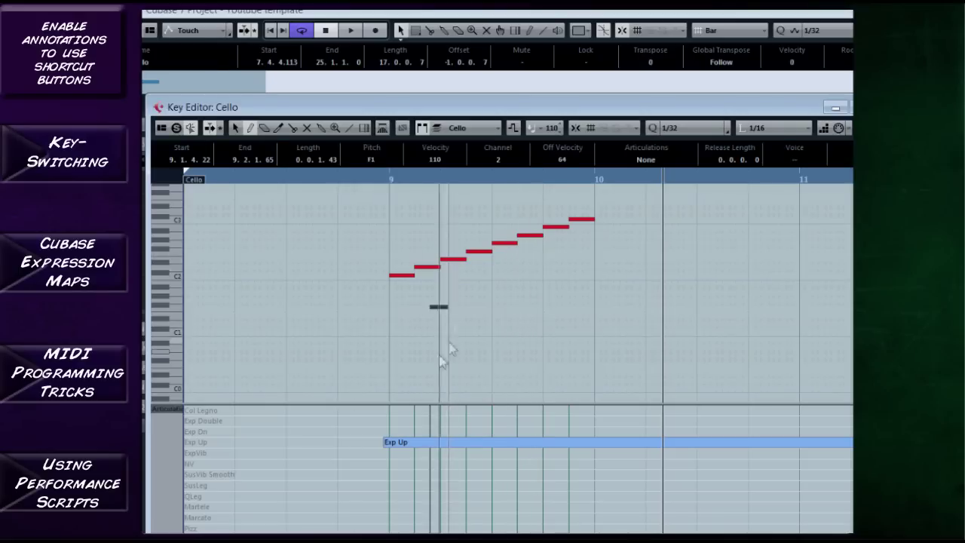
mouse_move(463, 347)
mouse_down()
mouse_move(476, 347)
mouse_move(471, 371)
mouse_up()
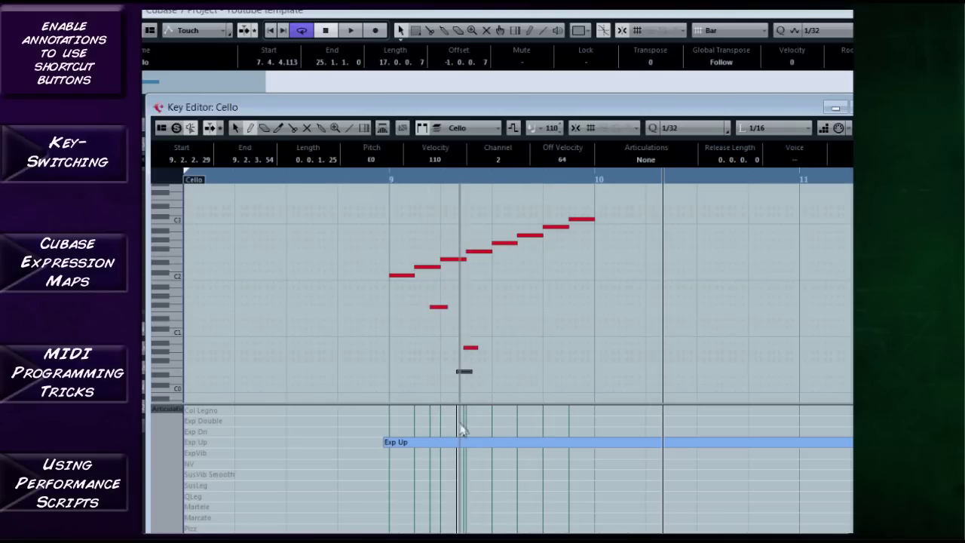
Add Exp Double, Exp Dn and a second Exp Up articulation in bar 9, and delete them again
click(419, 421)
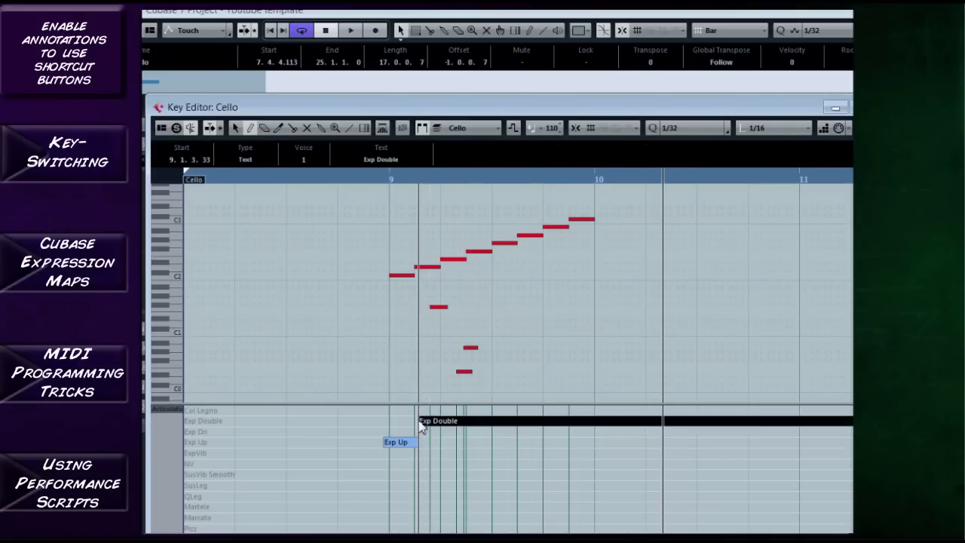
click(465, 443)
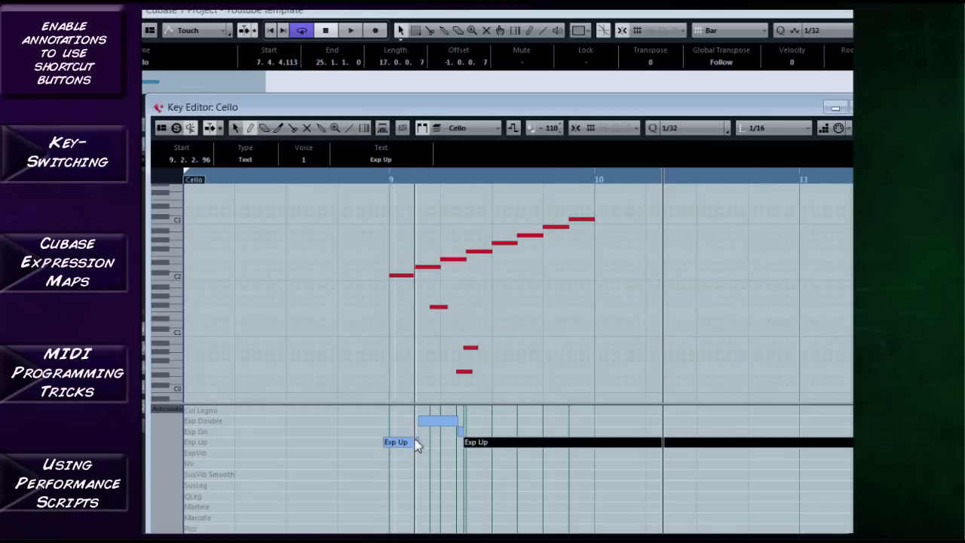
key(Delete)
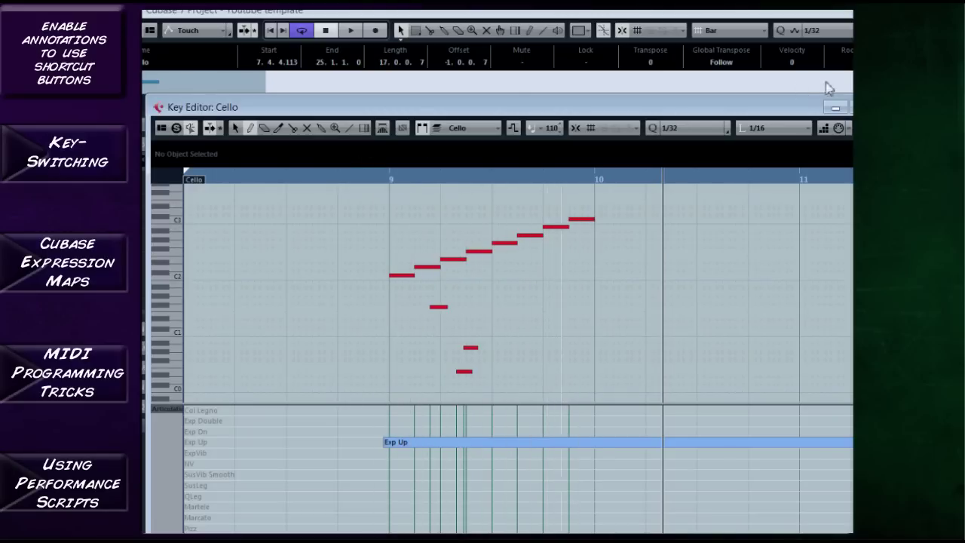
Close the Key Editor and reopen the Expression Map Setup from the Cello track's expression map settings
click(847, 108)
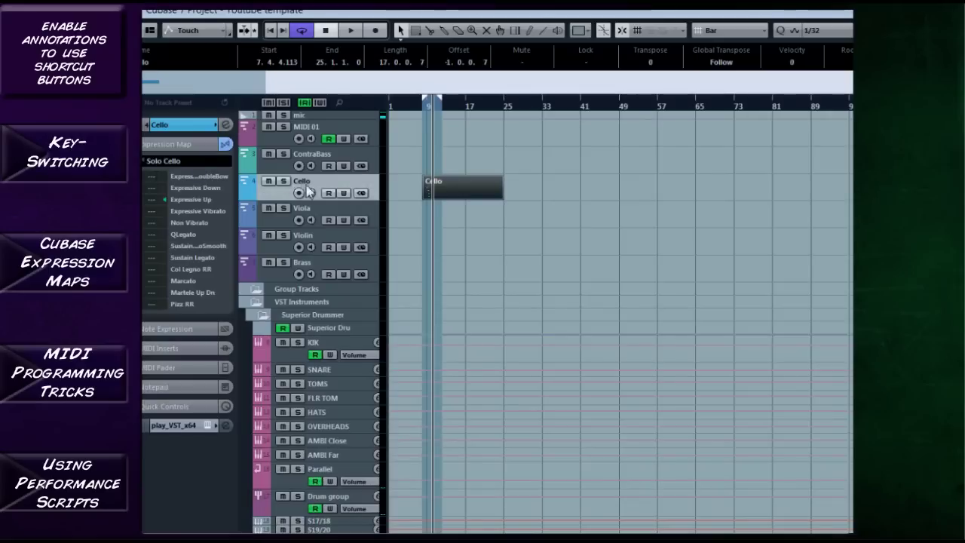
click(189, 161)
click(181, 224)
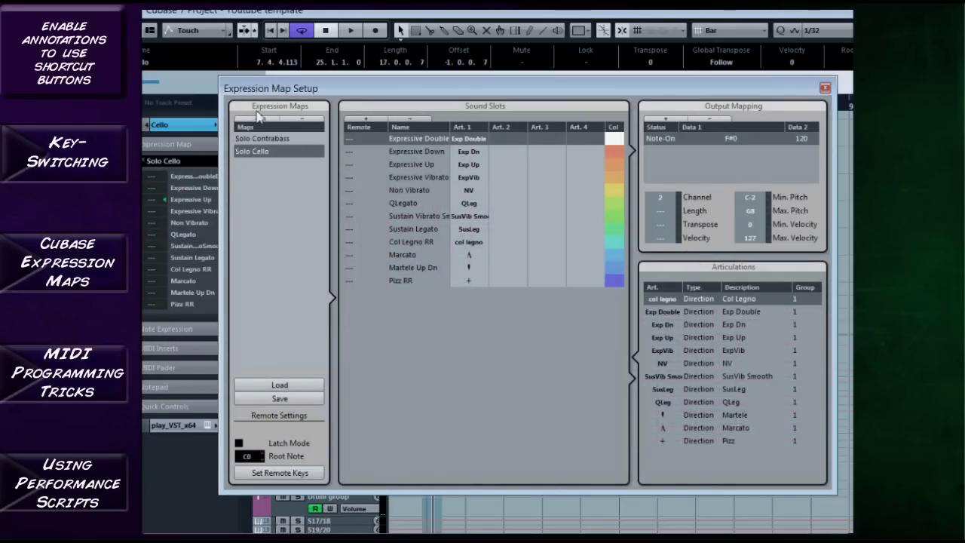
Check the available type options for the Col Legno articulation and leave its type as it is
click(711, 302)
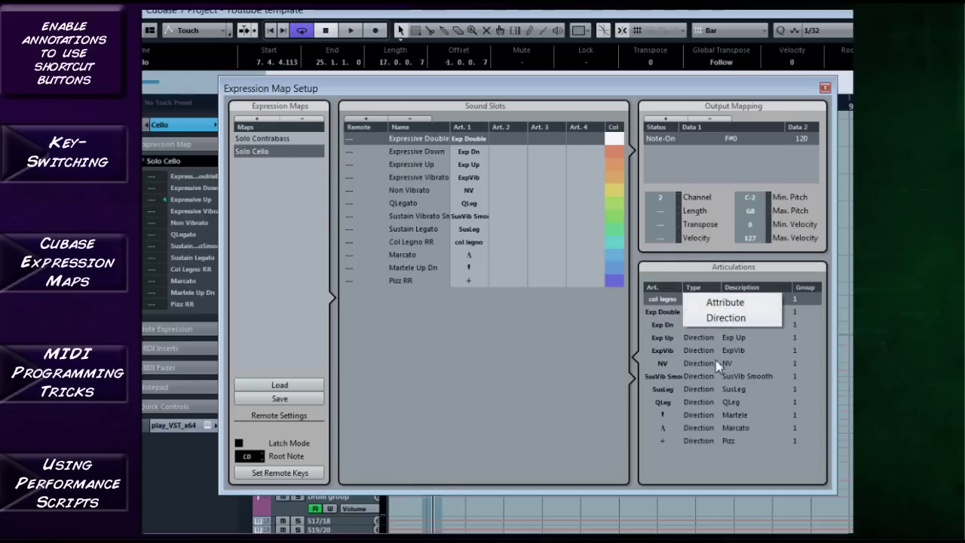
click(718, 410)
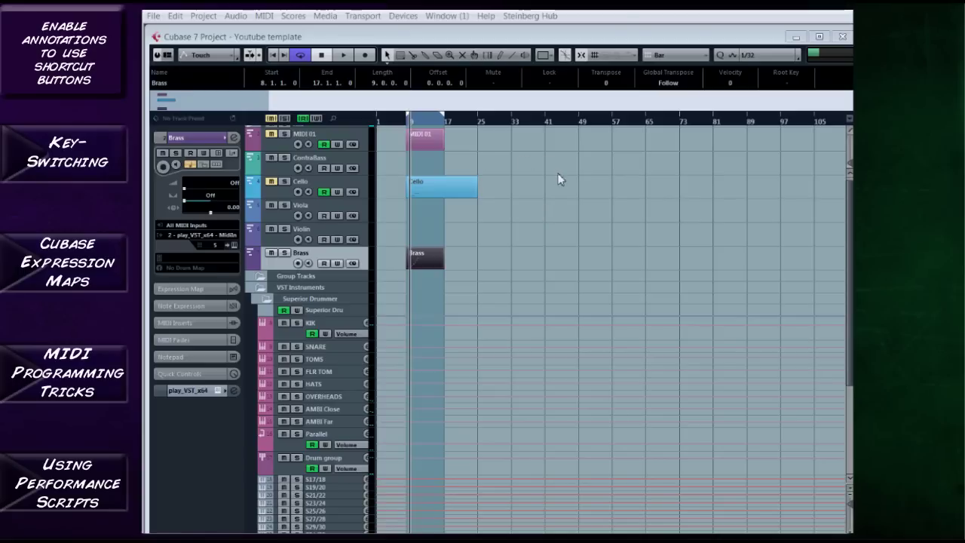
Open the Brass part in the Key Editor, play its scale run, and close the editor and stop playback
click(454, 193)
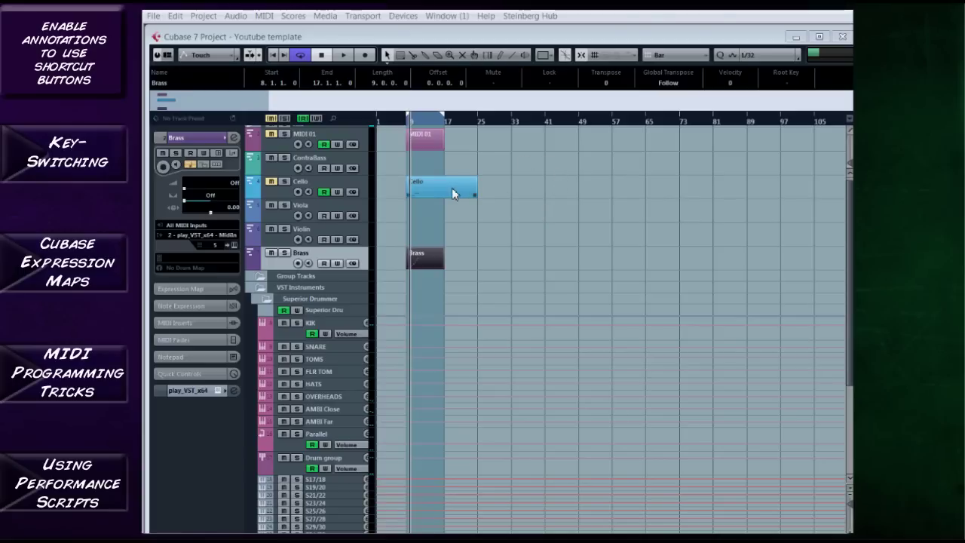
click(469, 248)
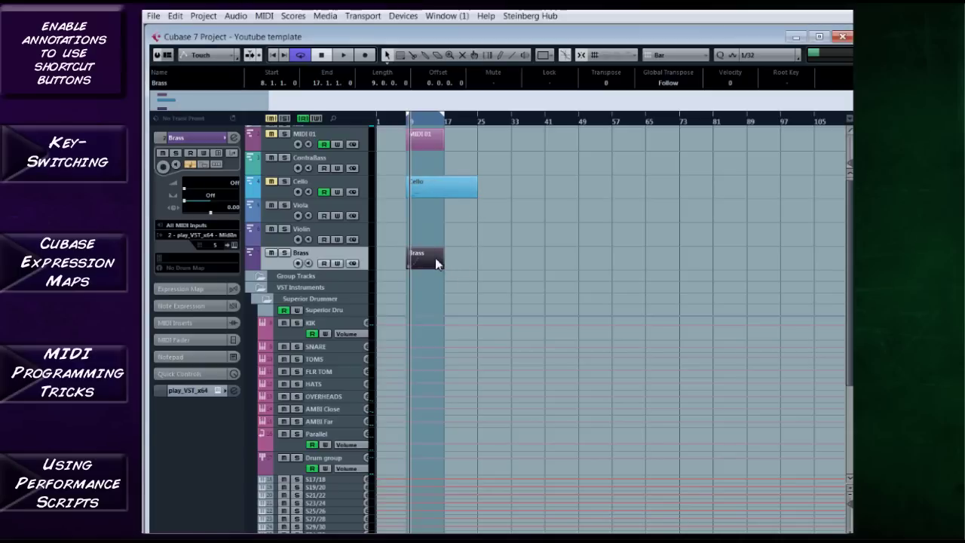
double_click(436, 259)
drag(481, 125, 458, 137)
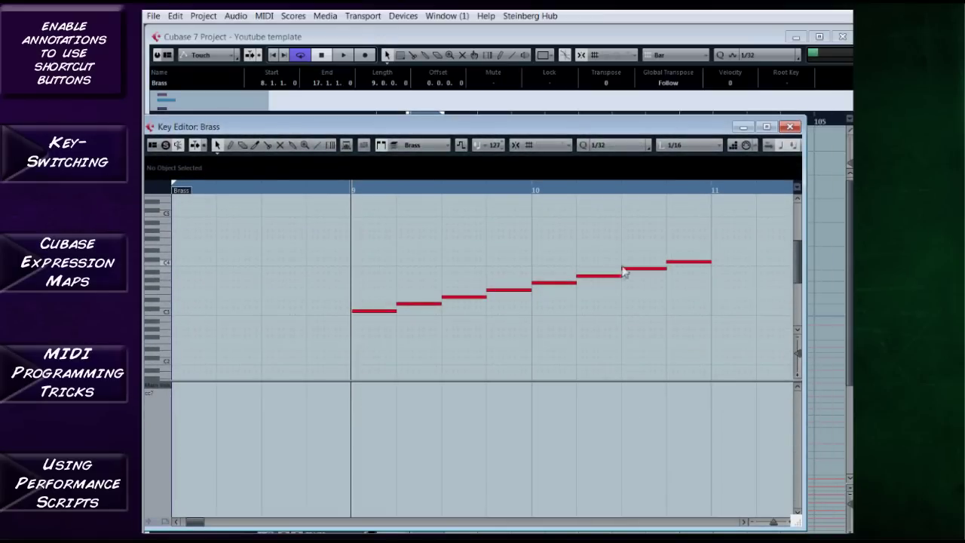
key(space)
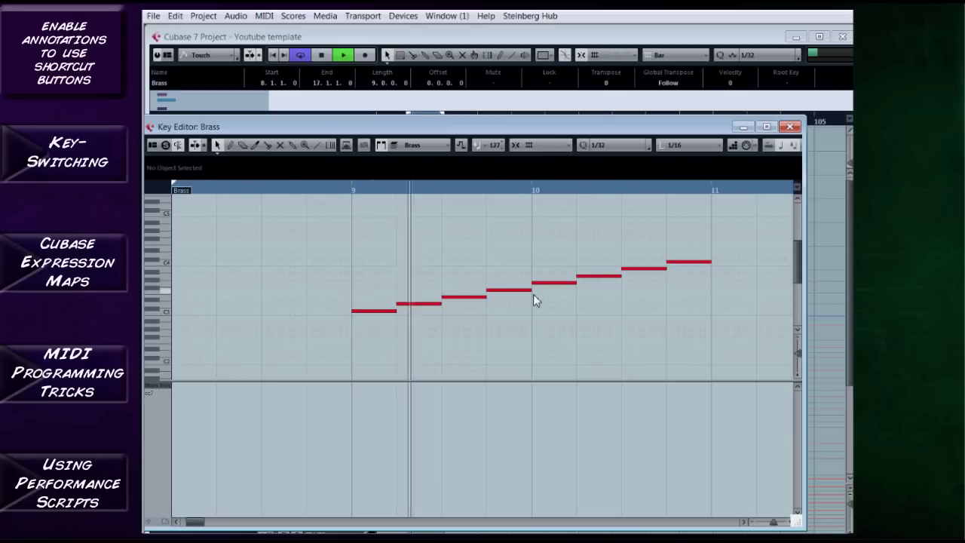
click(791, 128)
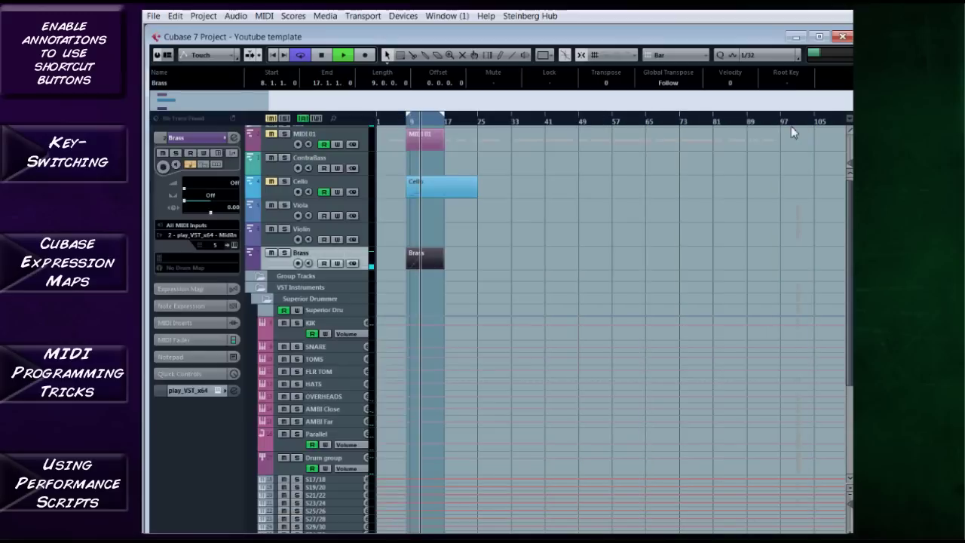
key(space)
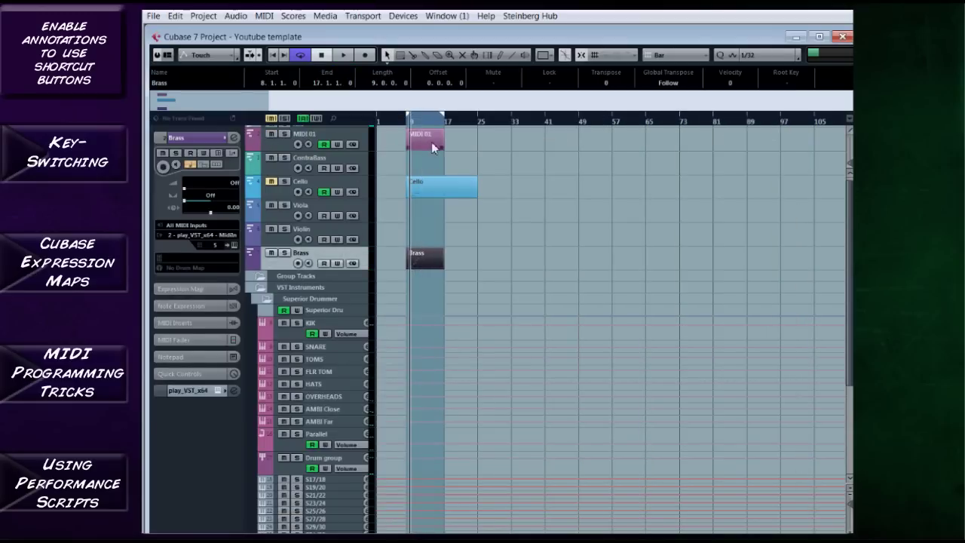
Reopen the Brass part in the Key Editor and play the scale run again, keeping the project tracks in view
click(441, 258)
double_click(441, 258)
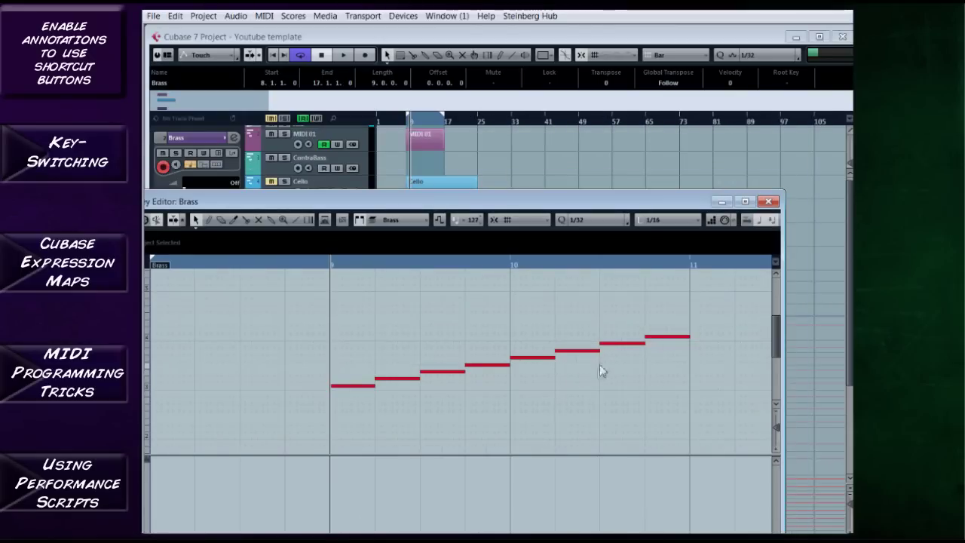
key(space)
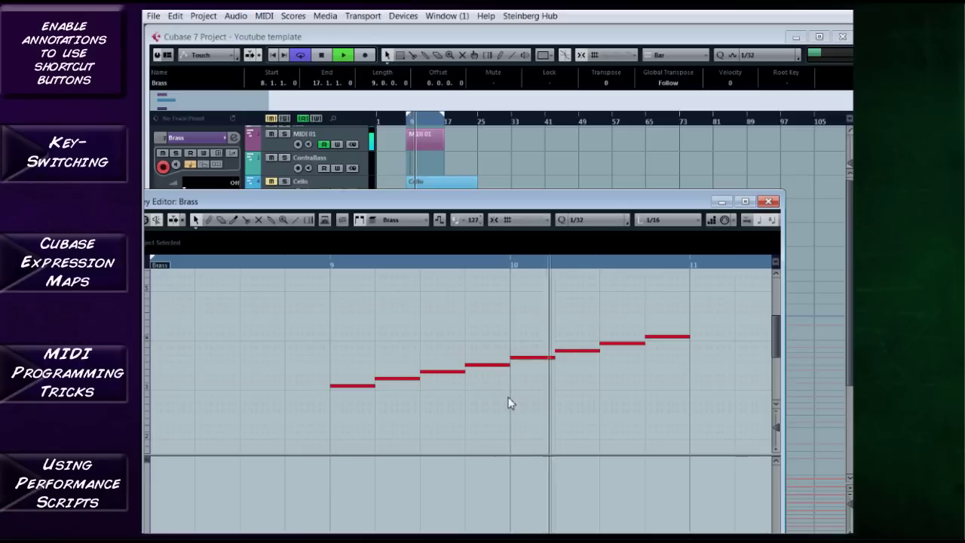
key(space)
drag(495, 201, 491, 219)
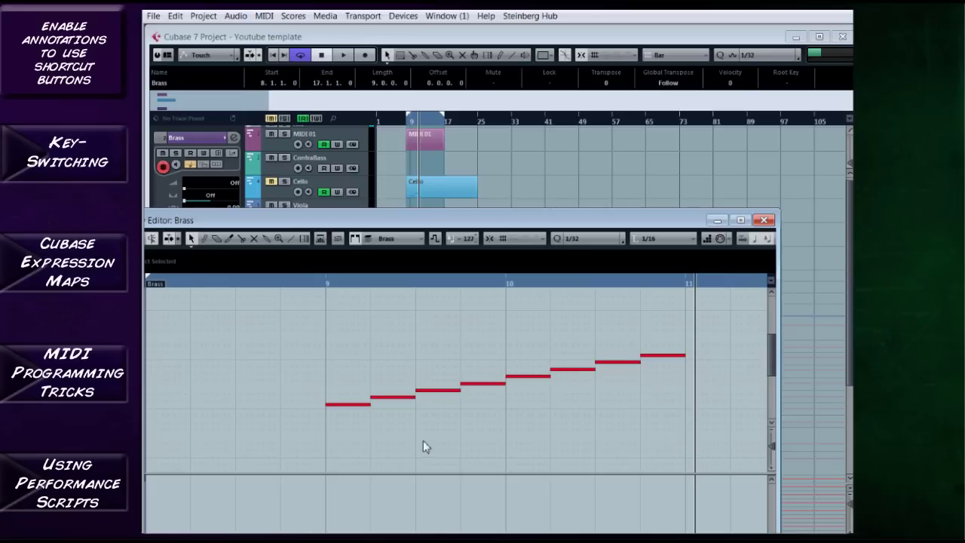
click(499, 219)
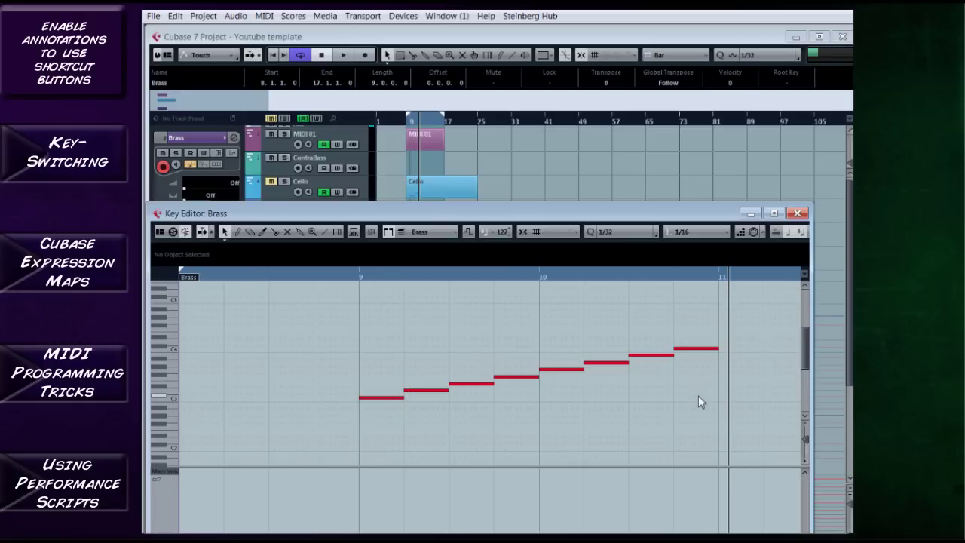
Shift all the Brass scale notes slightly earlier so the first starts at about 8.4.4.59, and play the run from before bar 9
drag(737, 426, 399, 325)
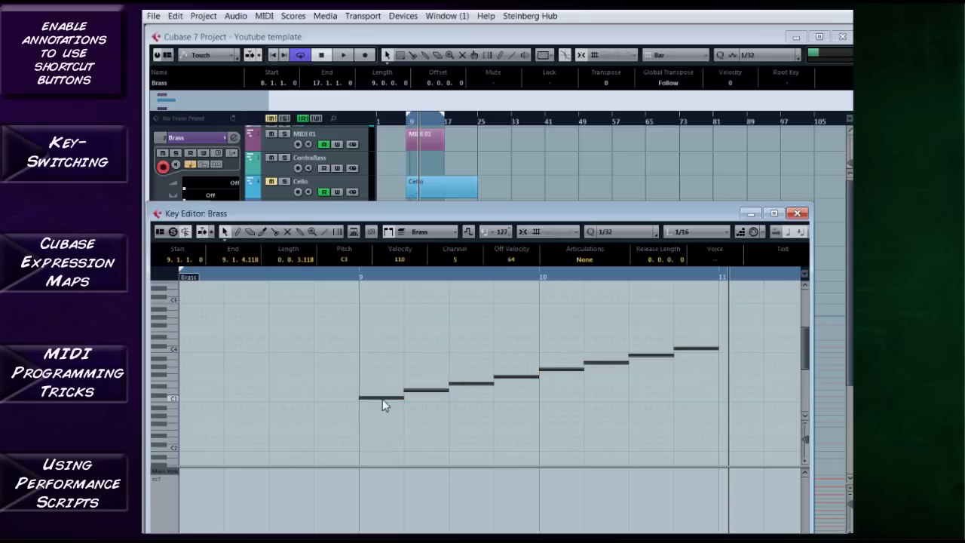
drag(382, 399, 376, 404)
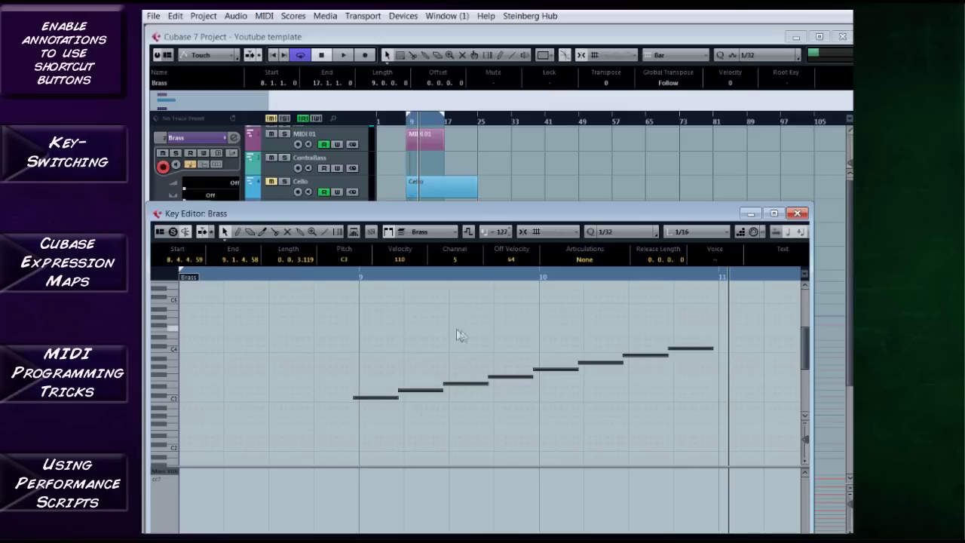
click(273, 277)
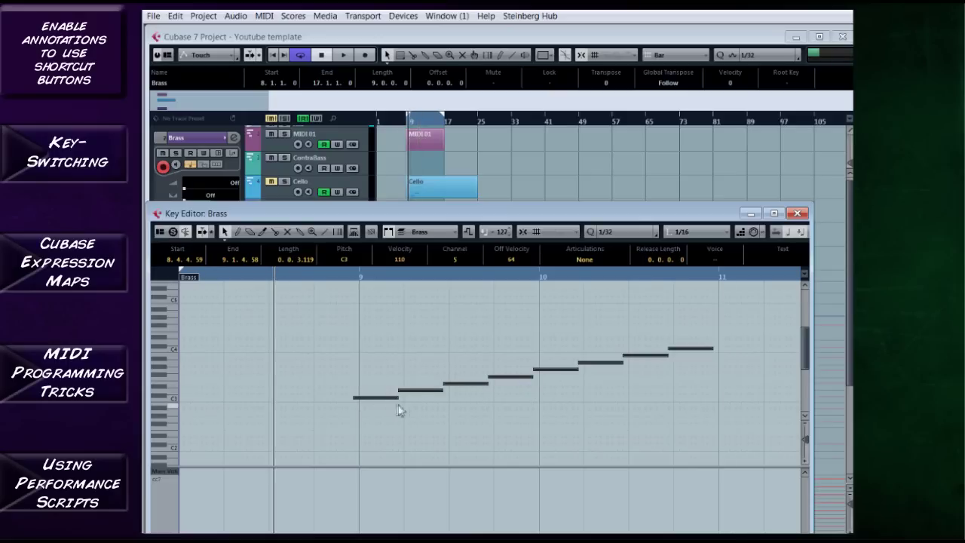
key(space)
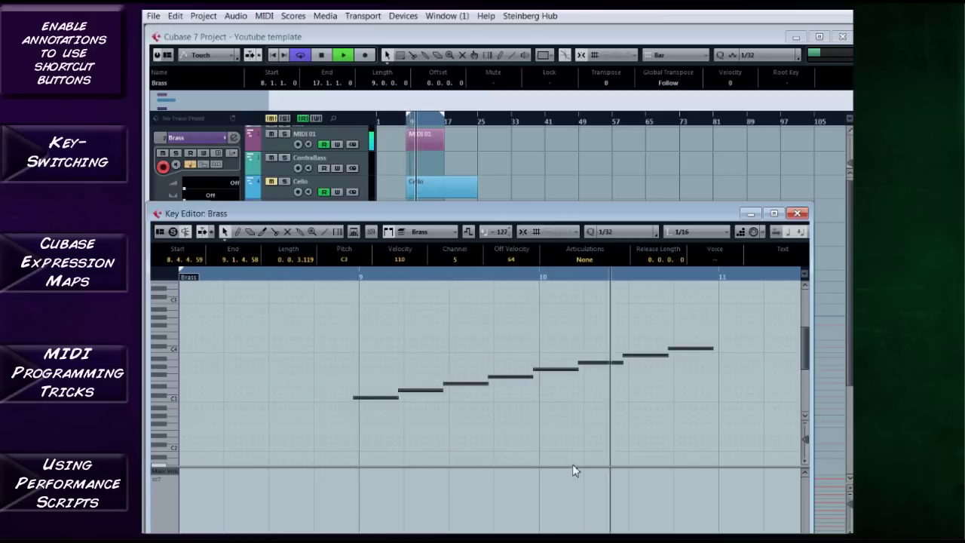
key(space)
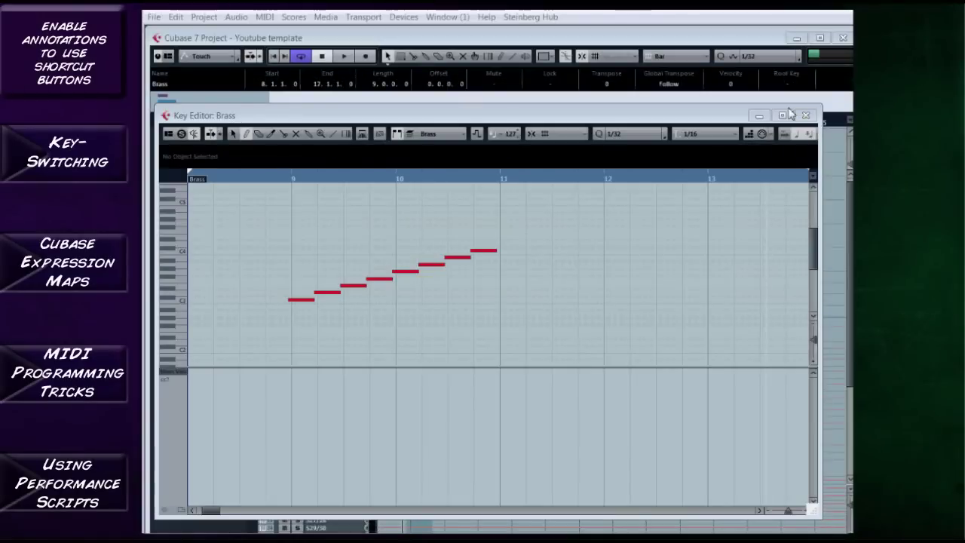
Switch from the Brass editor to the Cello part's Key Editor and play its three notes with ExpVib from just before bar 9
click(805, 117)
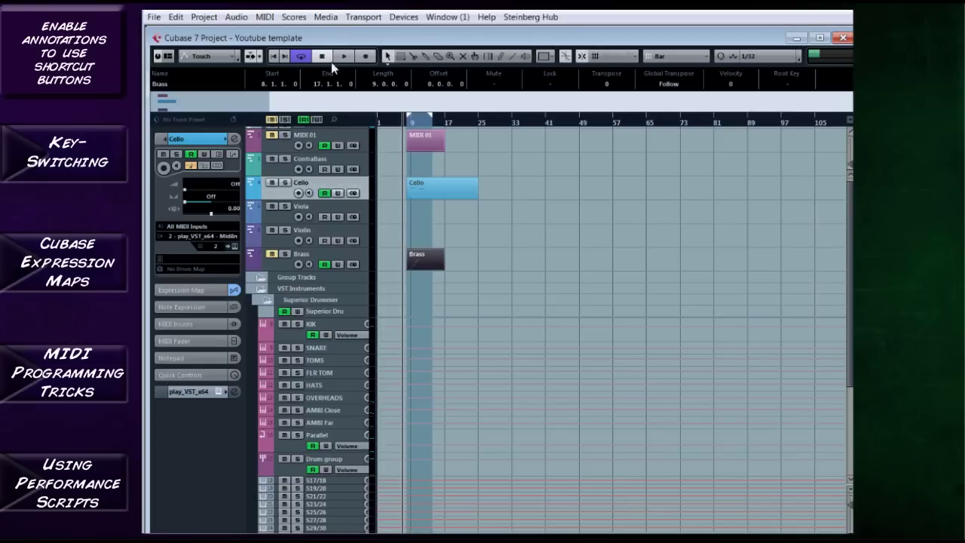
double_click(432, 193)
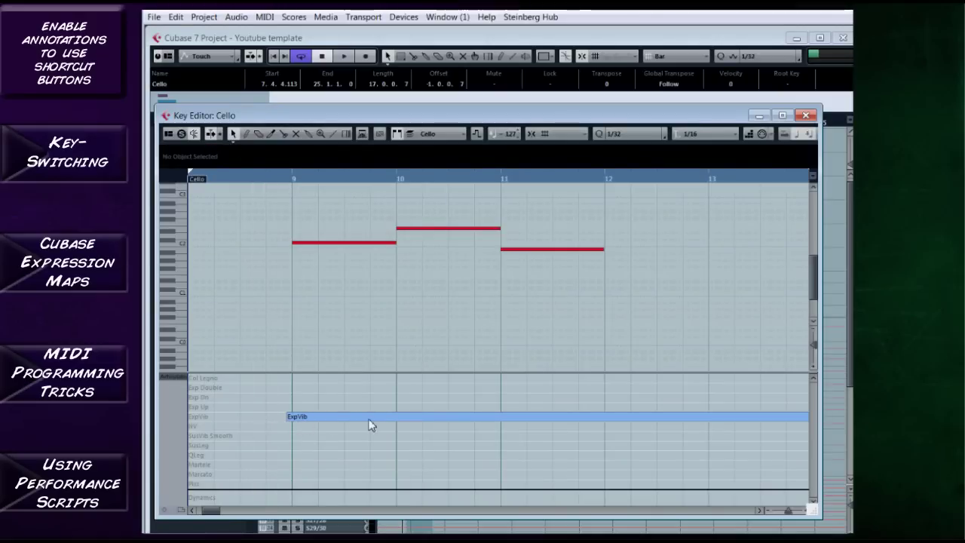
click(280, 181)
key(space)
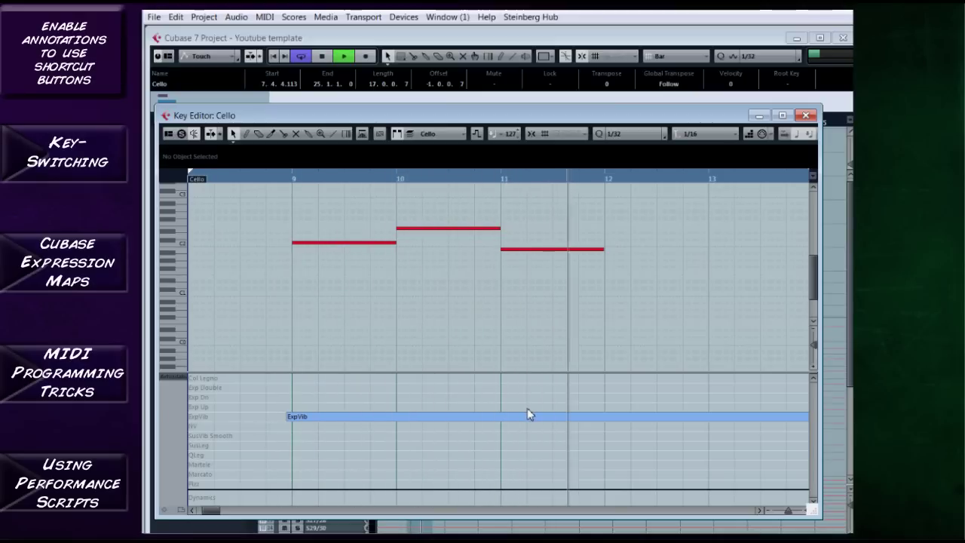
key(space)
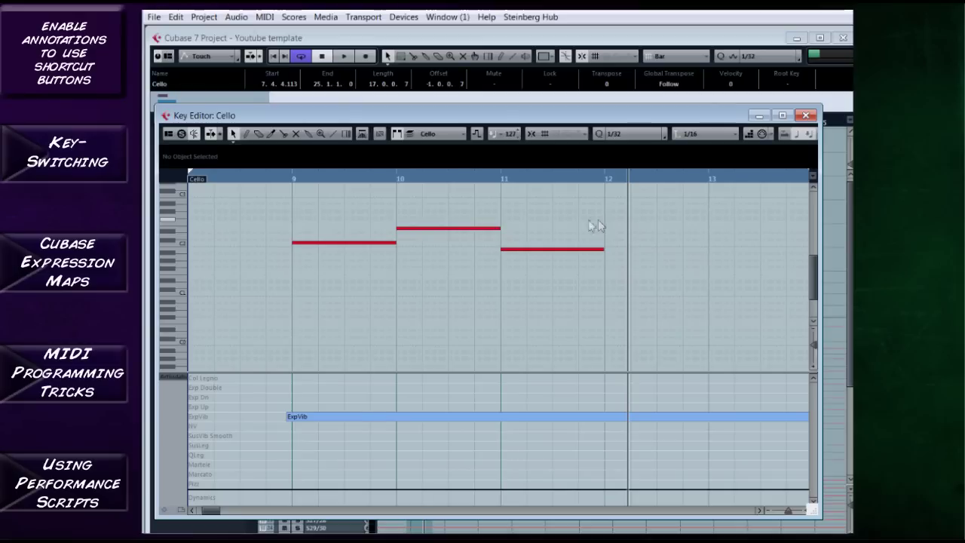
Replace the ExpVib articulation with QLeg starting just before bar 9, and play the Cello phrase
click(361, 417)
key(Delete)
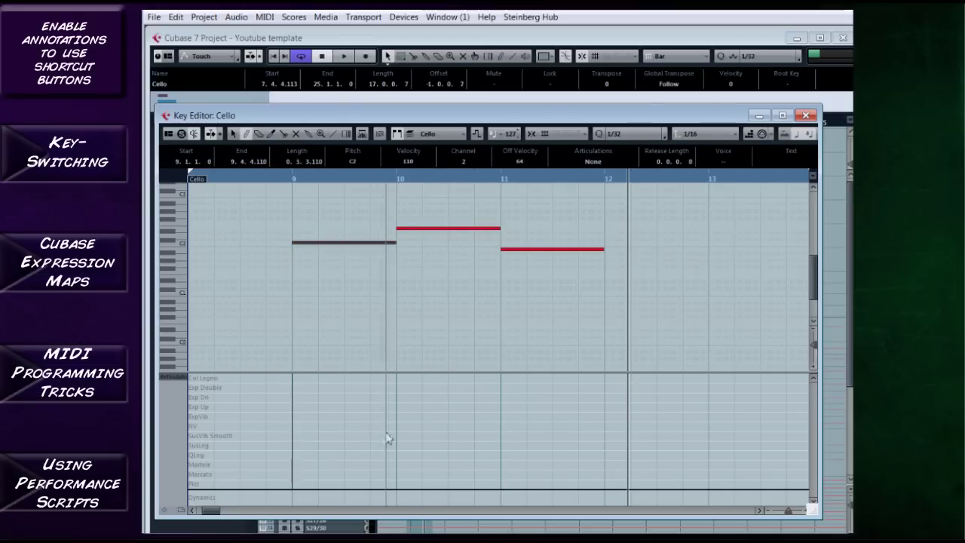
click(288, 456)
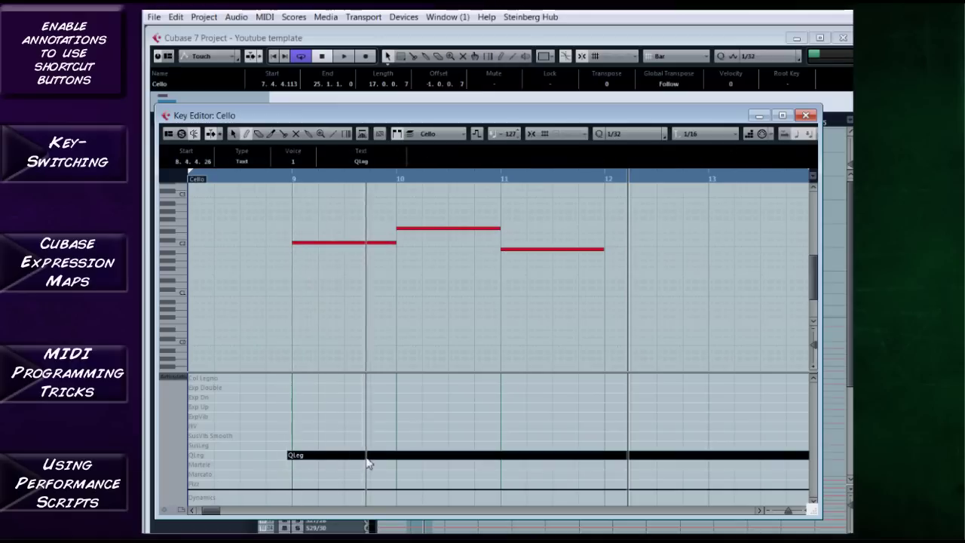
click(288, 182)
key(space)
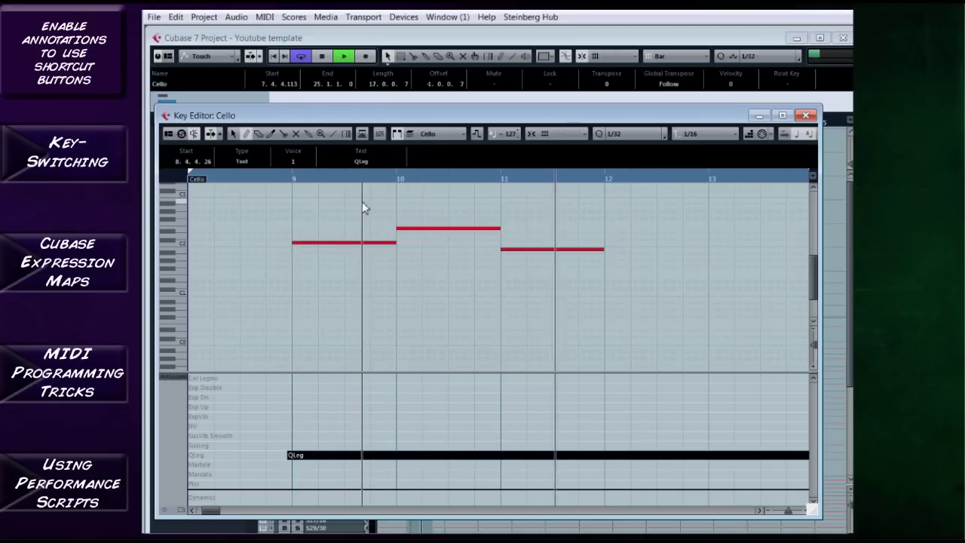
key(space)
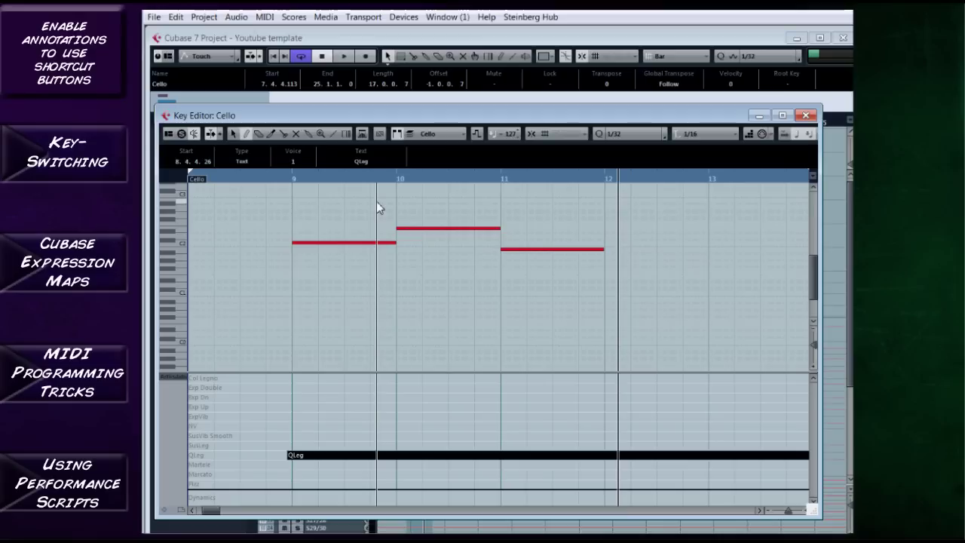
Deselect the QLeg articulation and replay the three Cello notes from just before bar 9
click(424, 445)
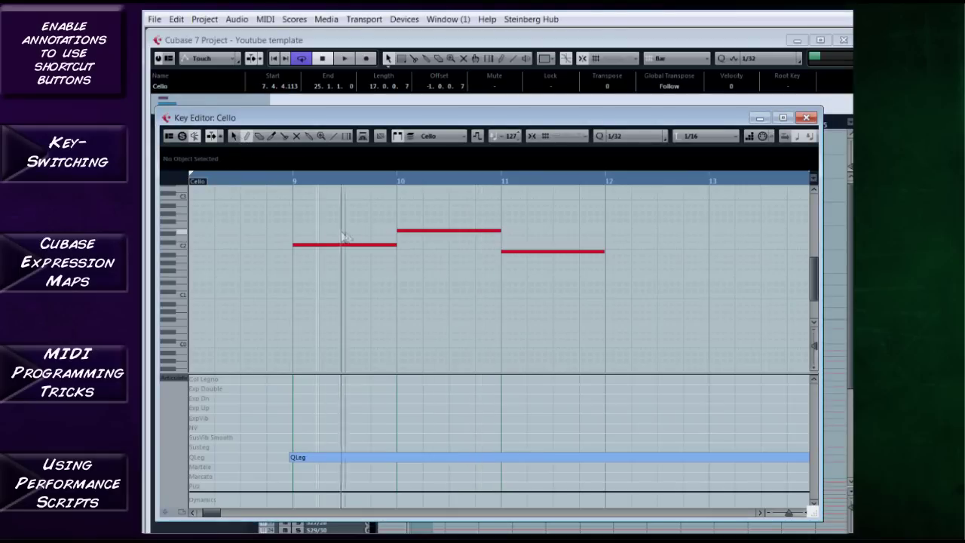
click(276, 183)
key(space)
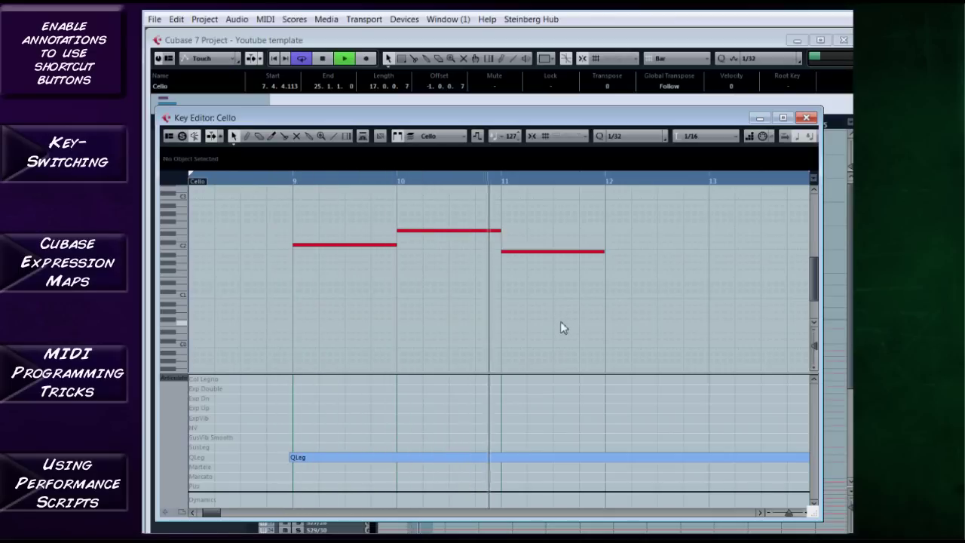
key(space)
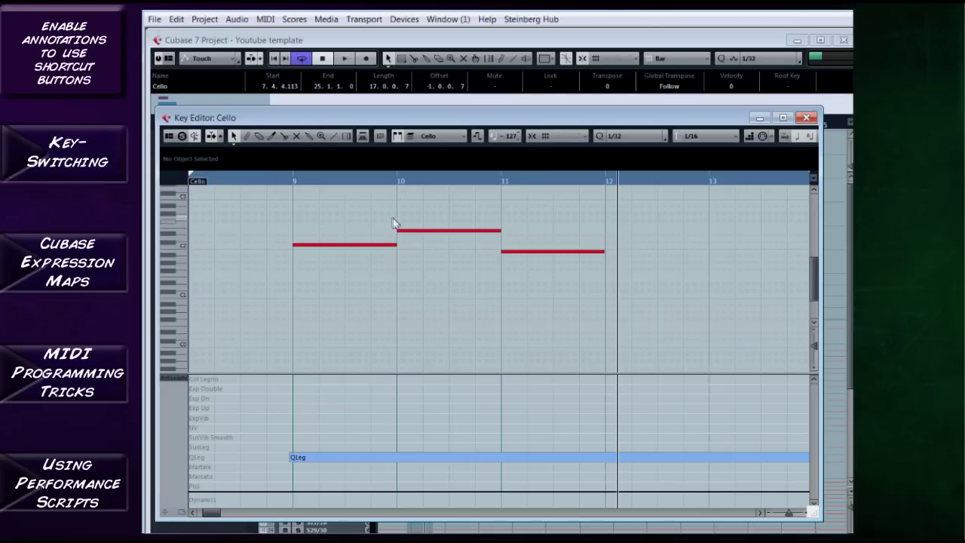
Lengthen the bar 9 note to about 1.0.0.105 and the bar 10 note to about 1.0.0.86, each overlapping the following note
drag(399, 249, 404, 252)
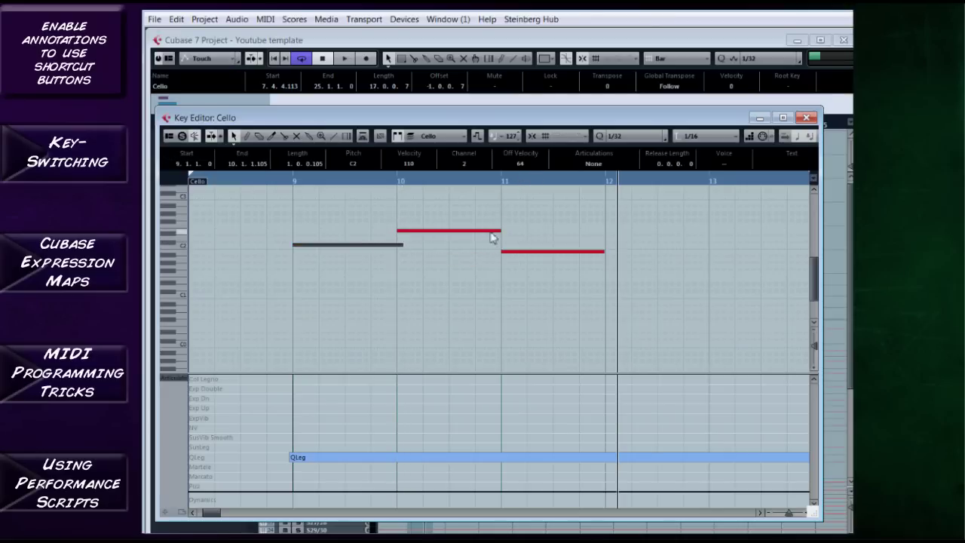
drag(497, 231, 506, 231)
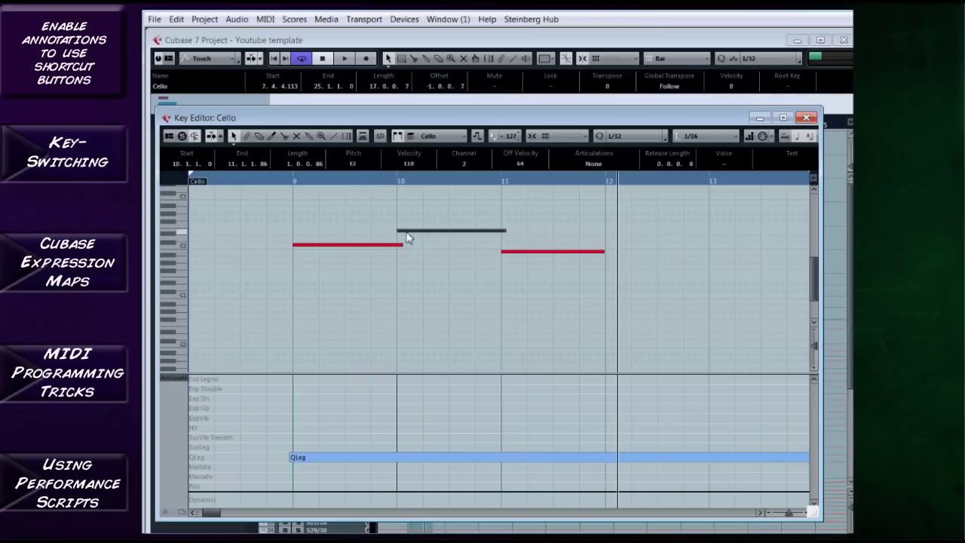
drag(399, 245, 404, 245)
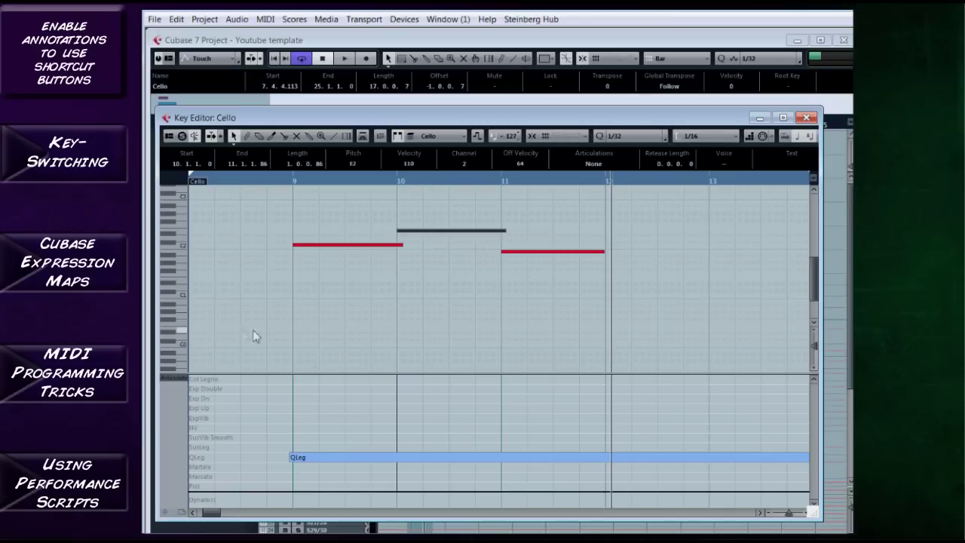
Switch the Cello part's controller lane from Articulations/Dynamics to CC 7 (Main Volume)
click(184, 380)
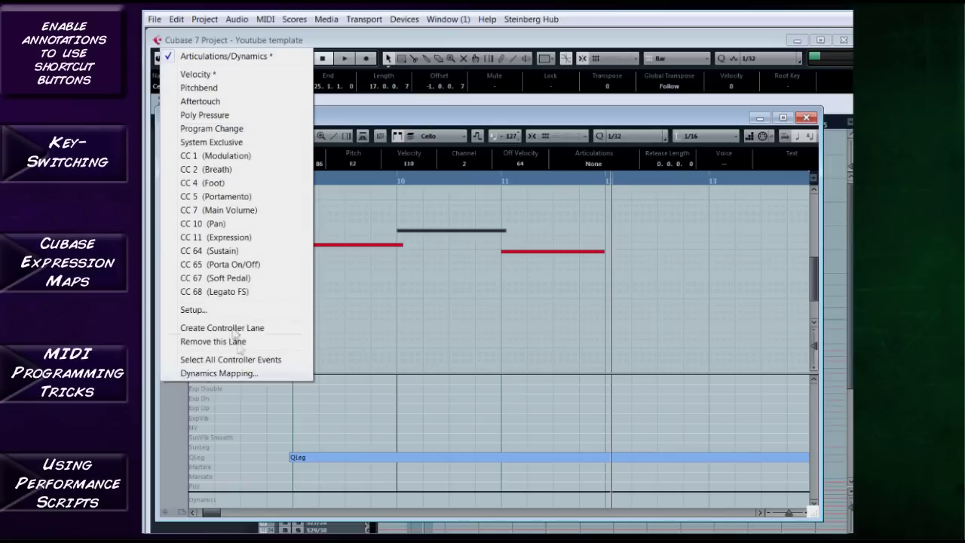
click(160, 431)
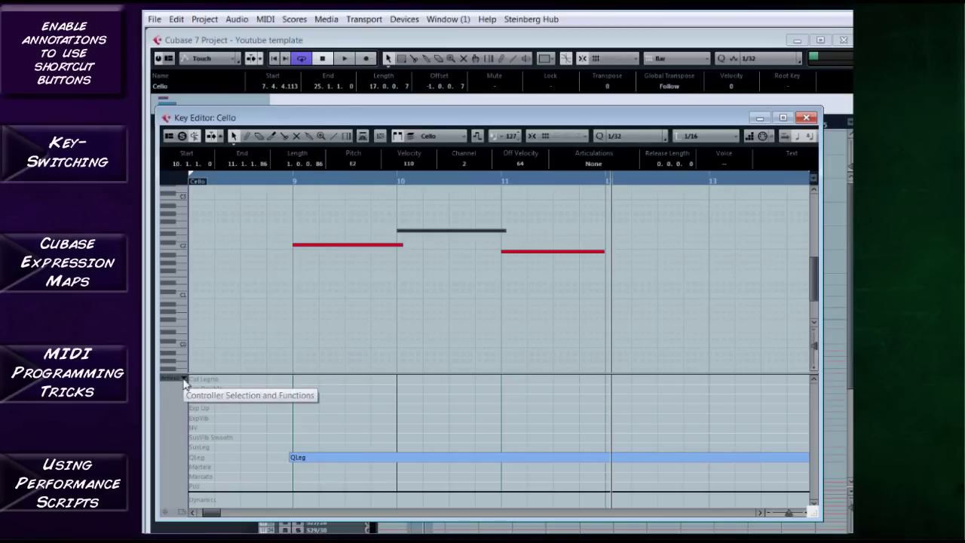
click(183, 382)
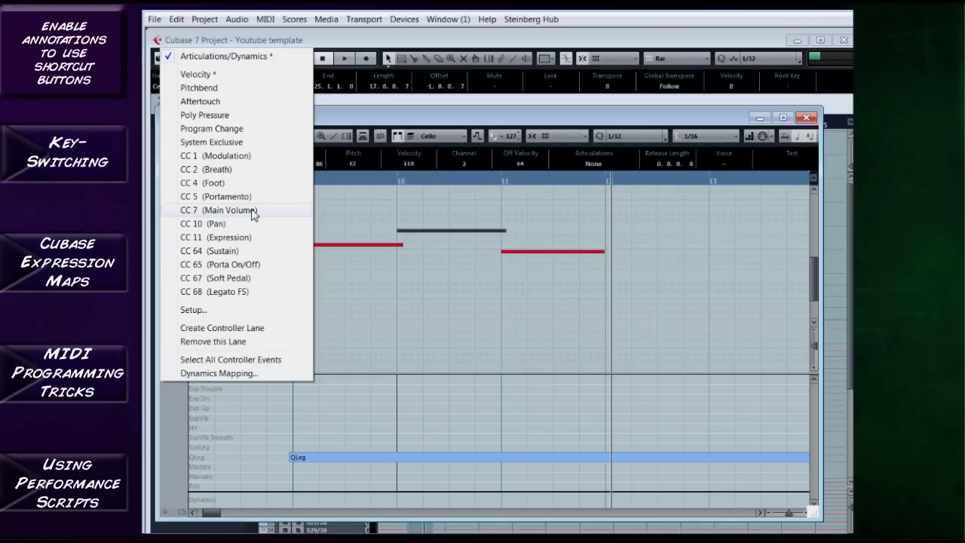
click(209, 211)
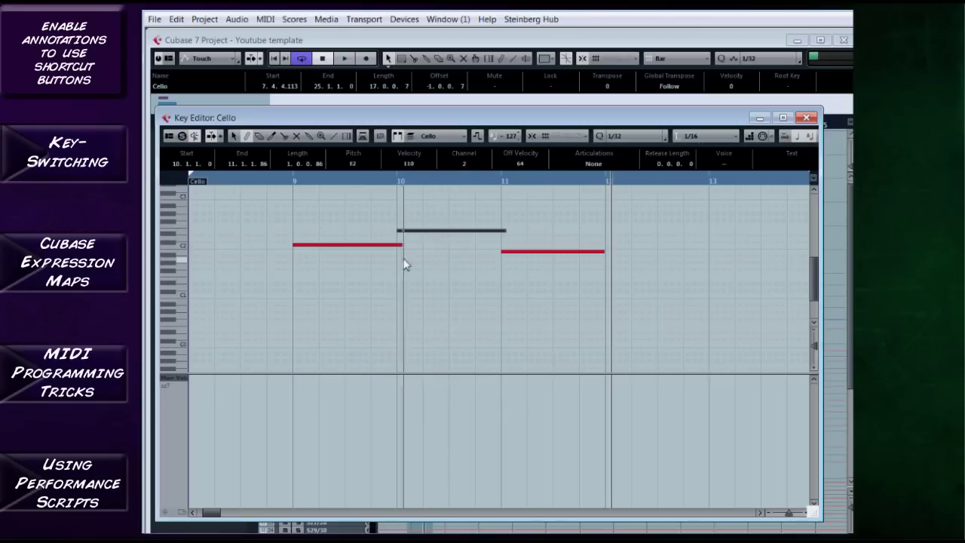
Draw a Main Volume curve that swells on each of the three Cello notes and fades out by bar 12, and play the phrase
click(256, 384)
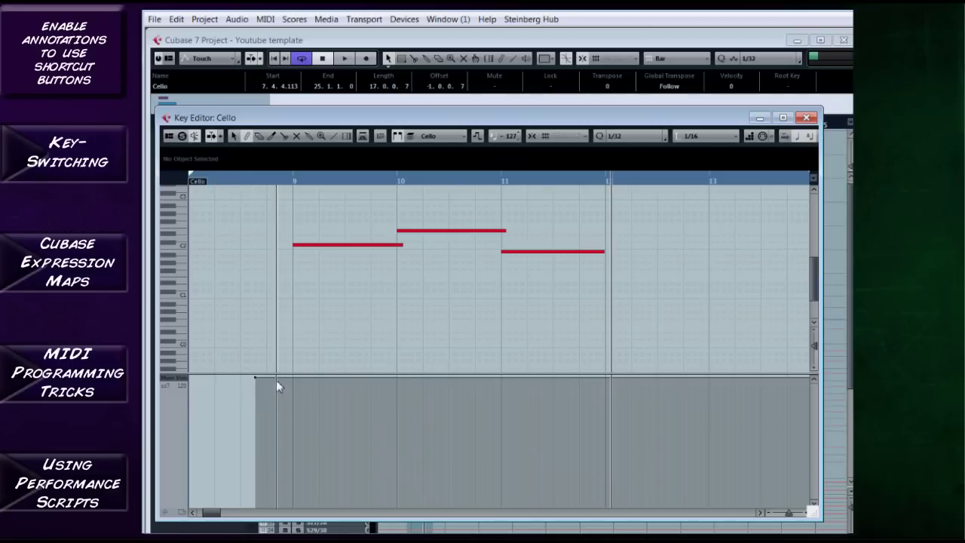
drag(313, 425, 601, 432)
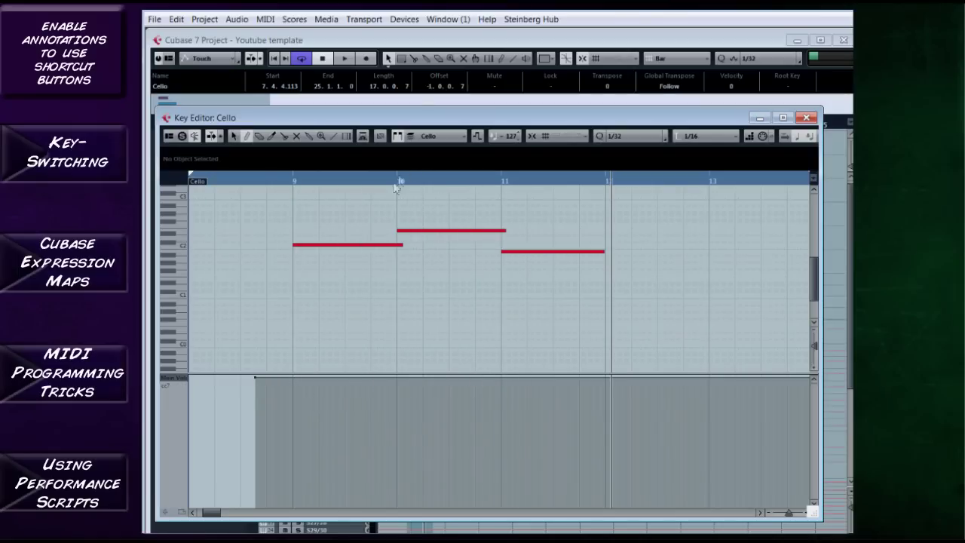
click(286, 419)
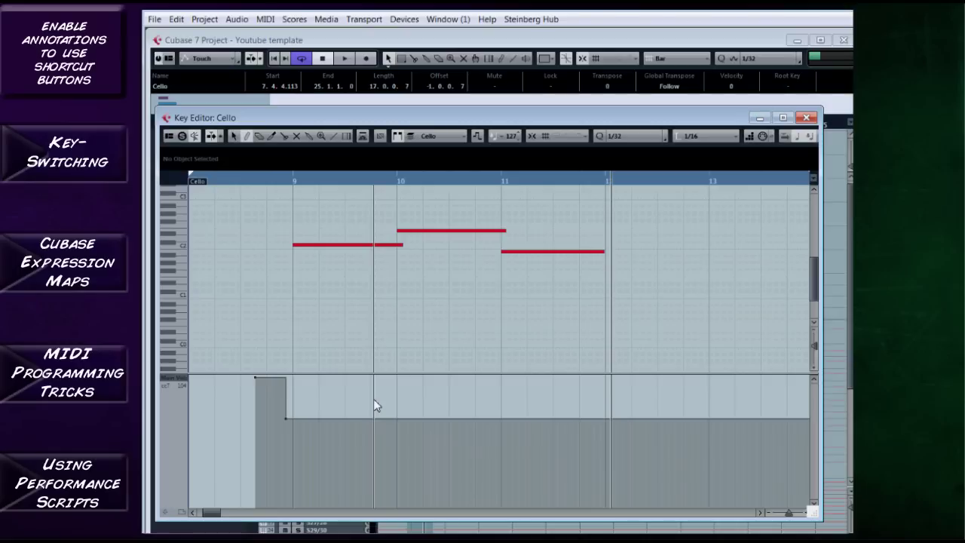
mouse_move(290, 413)
mouse_down()
mouse_move(344, 414)
mouse_move(391, 390)
mouse_move(397, 420)
mouse_move(407, 424)
mouse_move(481, 391)
mouse_move(496, 392)
mouse_move(509, 415)
mouse_move(552, 404)
mouse_move(608, 490)
mouse_up()
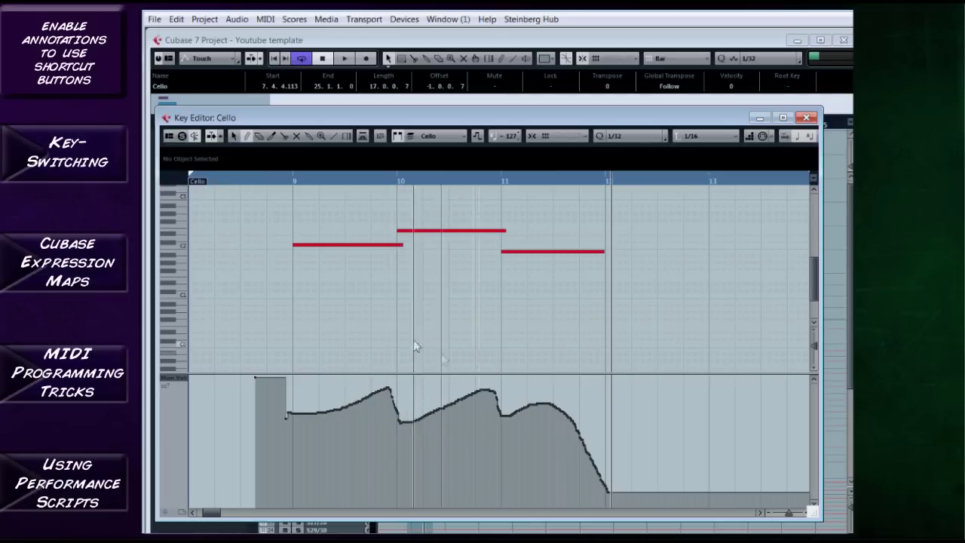
key(space)
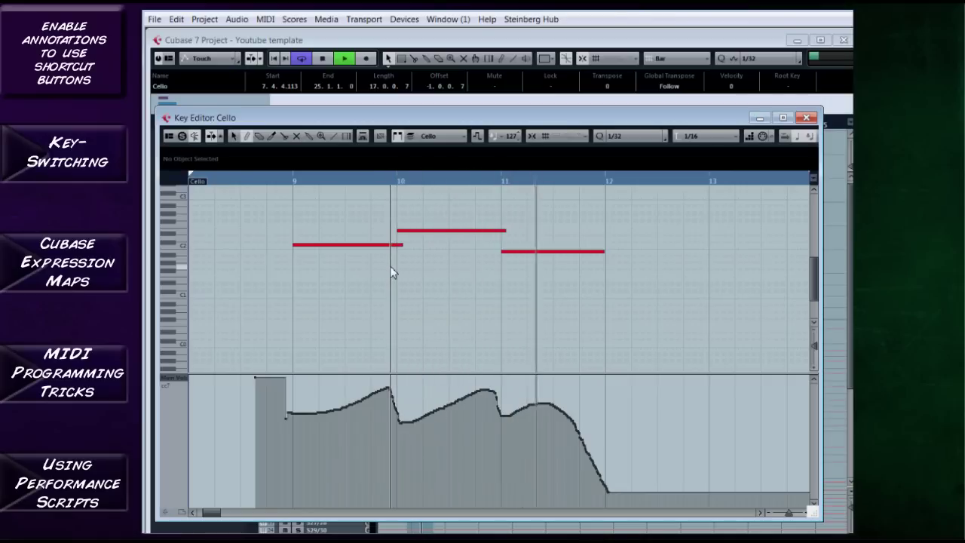
key(space)
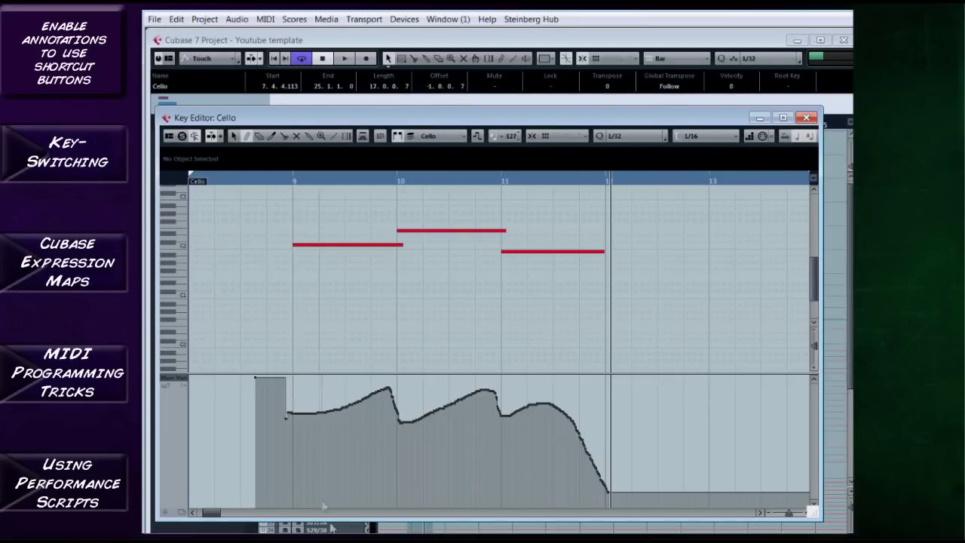
Redraw the Main Volume swells from bar 9 to mid bar 11 with deeper dips at the note changes, and replay the phrase
mouse_move(291, 424)
mouse_down()
mouse_move(388, 386)
mouse_move(397, 428)
mouse_move(488, 390)
mouse_move(508, 424)
mouse_move(535, 407)
mouse_move(559, 409)
mouse_move(545, 405)
mouse_up()
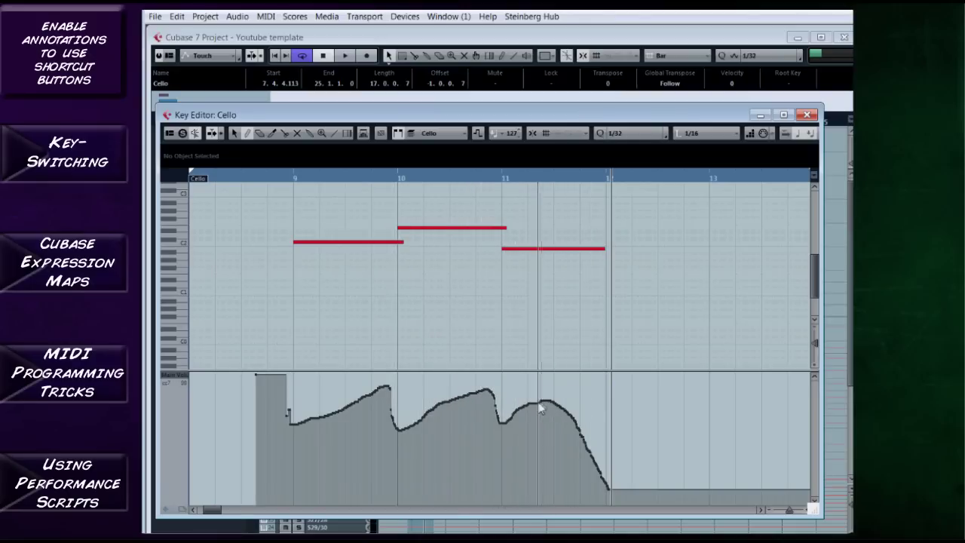
click(285, 178)
key(space)
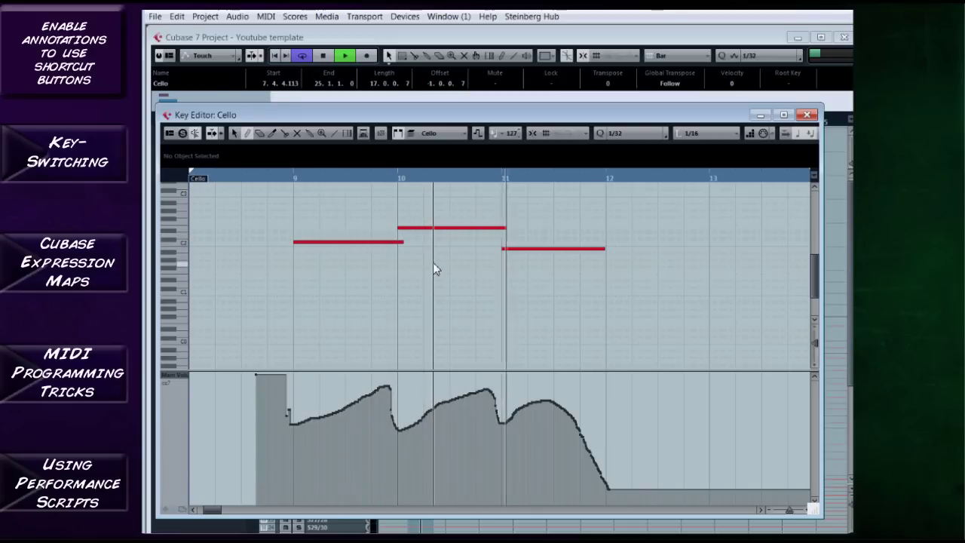
key(space)
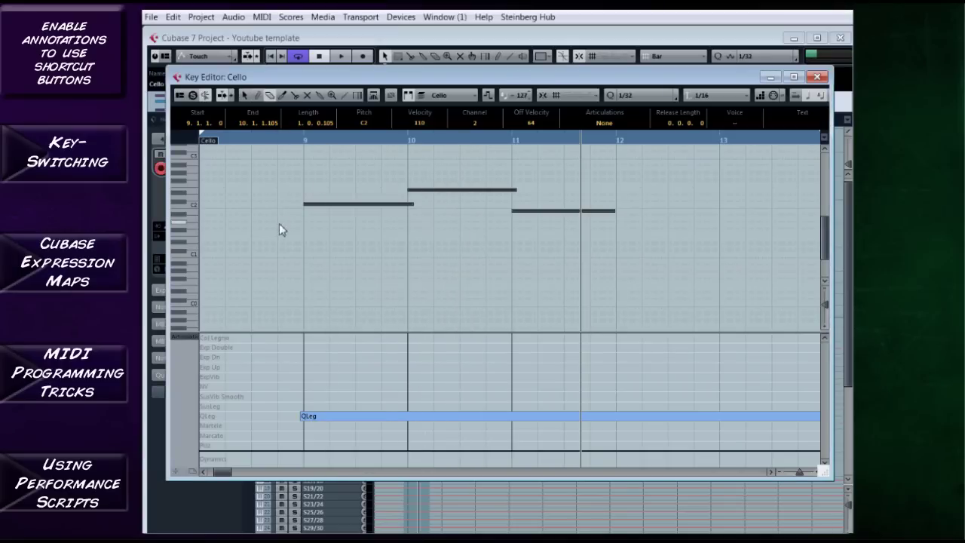
Replace the QLeg articulation with SusVib Smooth starting just before bar 9, and play the Cello phrase
click(324, 419)
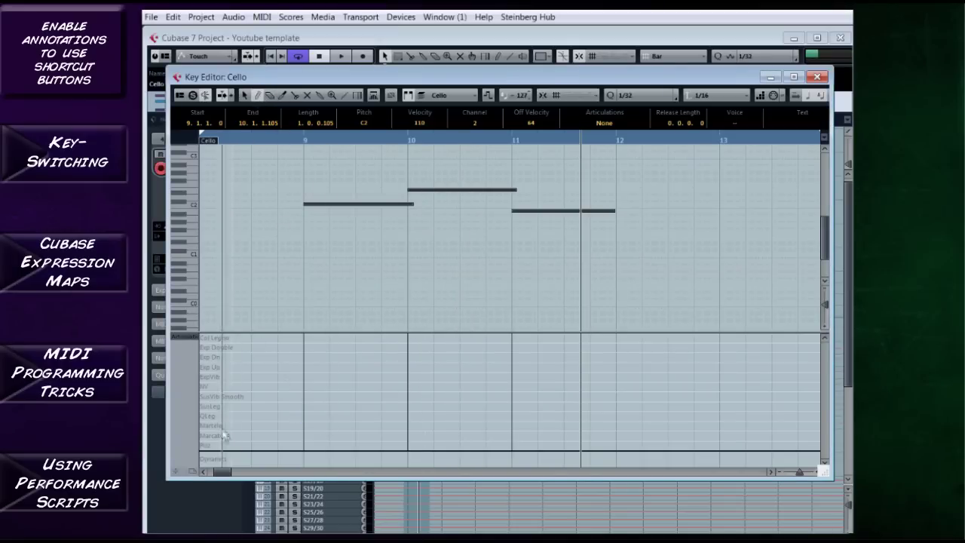
click(302, 396)
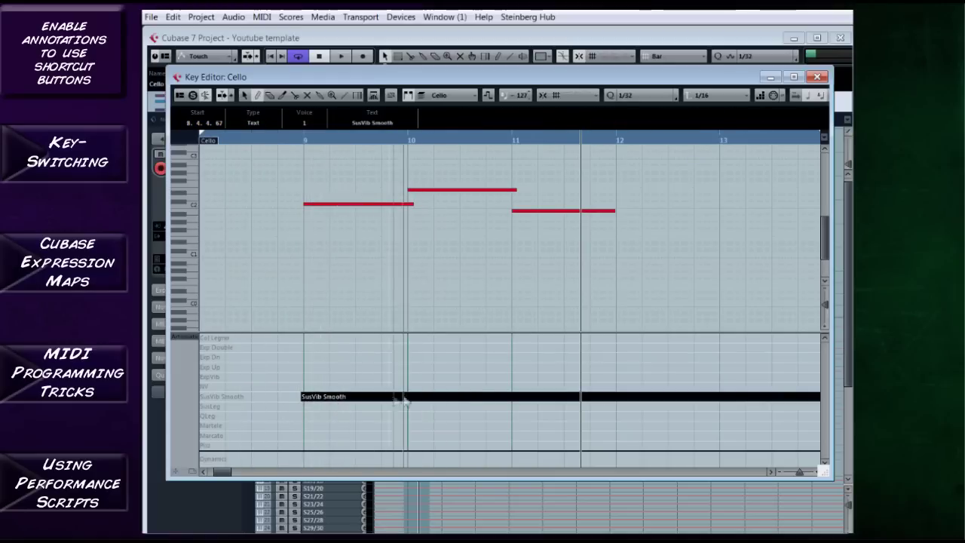
click(290, 137)
key(space)
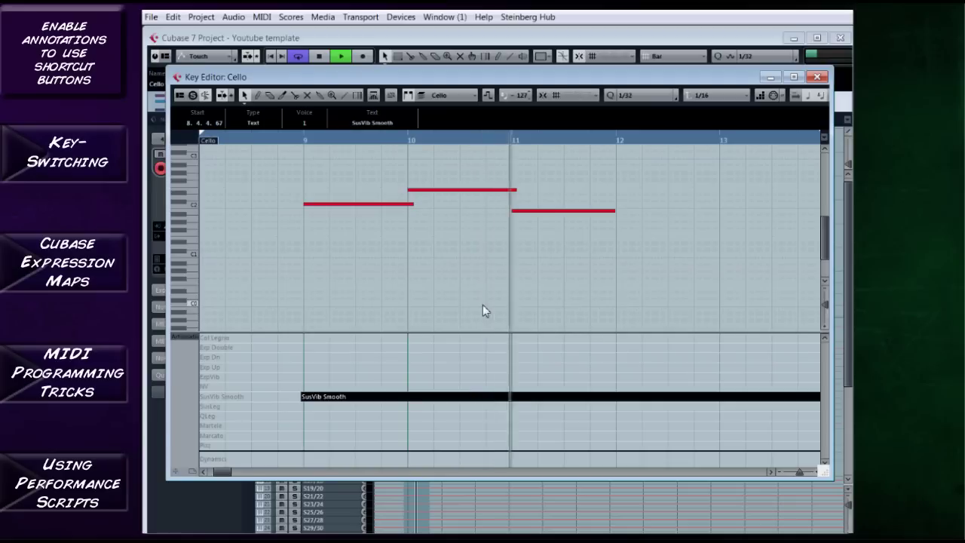
key(space)
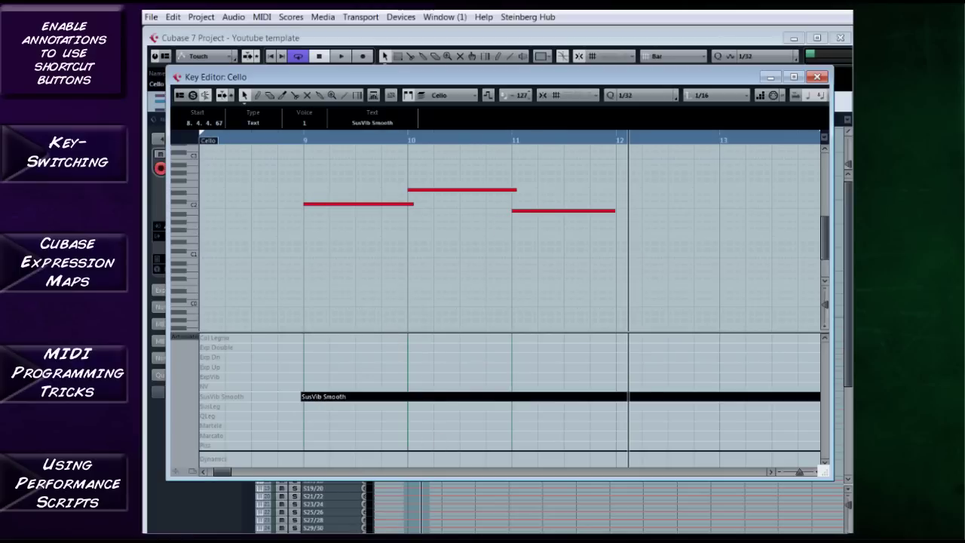
Switch to the EastWest/Quantum Leap Symphonic Orchestra manual and examine the passage on the Portamento and Legato effects and their MIDI control codes
click(414, 519)
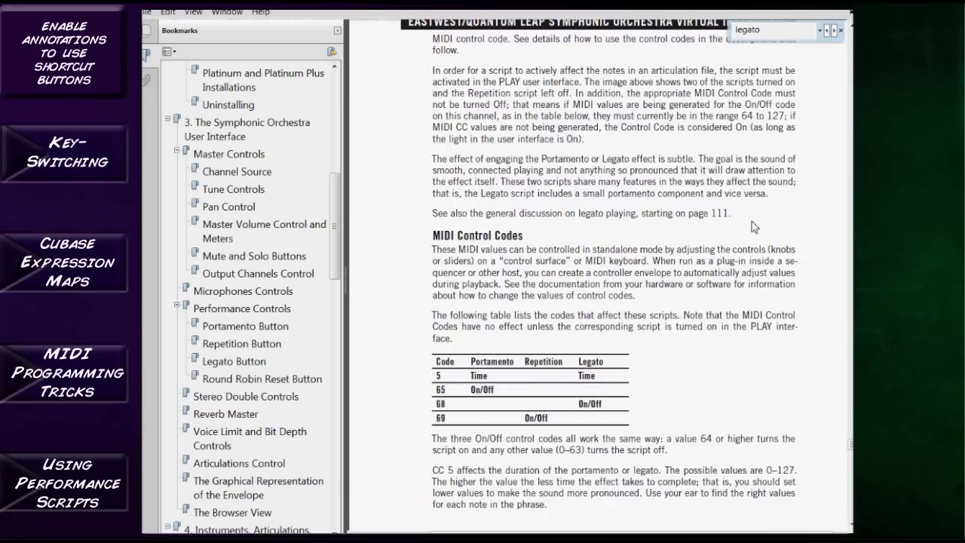
drag(433, 159, 785, 172)
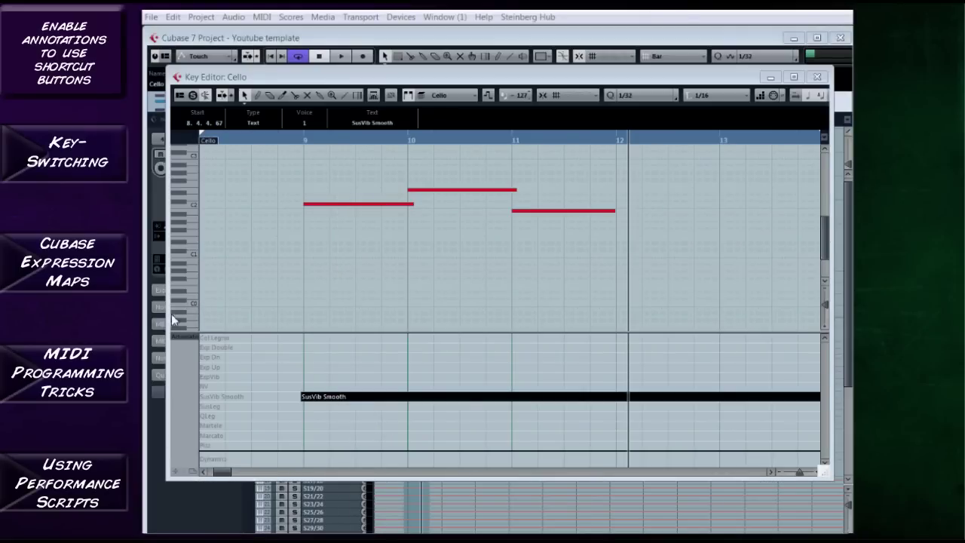
Switch the Cello's controller lane to CC 68 (Legato FS), drawing the maximum value from mid bar 9 and about 42 from mid bar 11
click(190, 337)
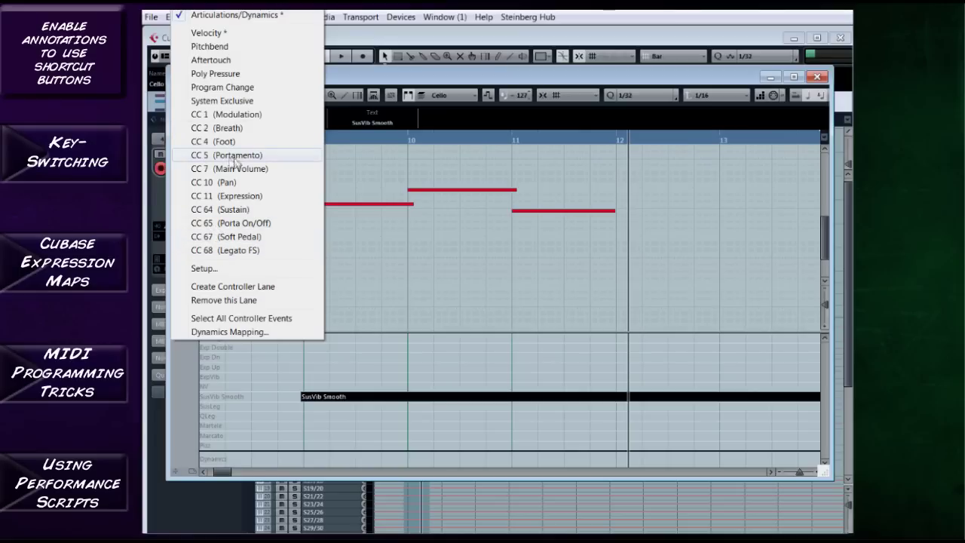
click(243, 257)
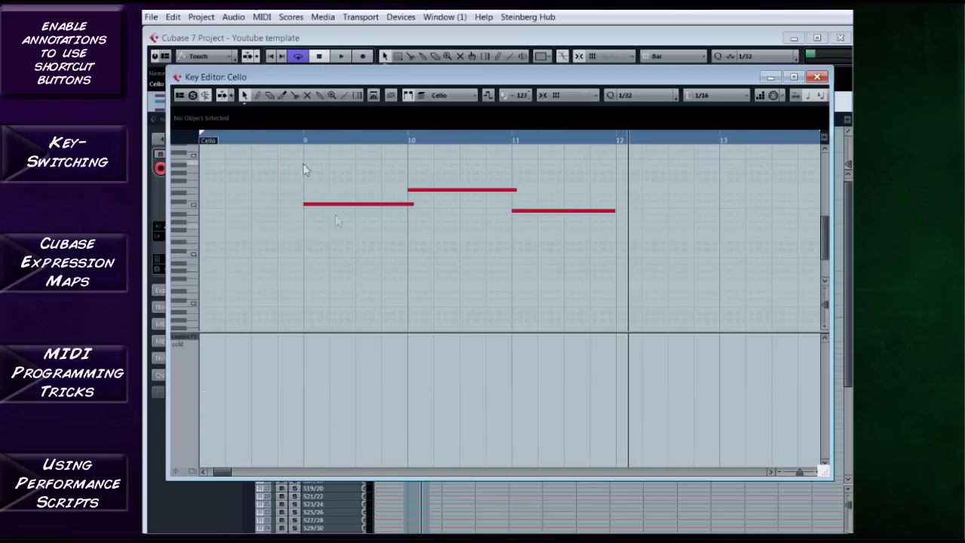
click(368, 342)
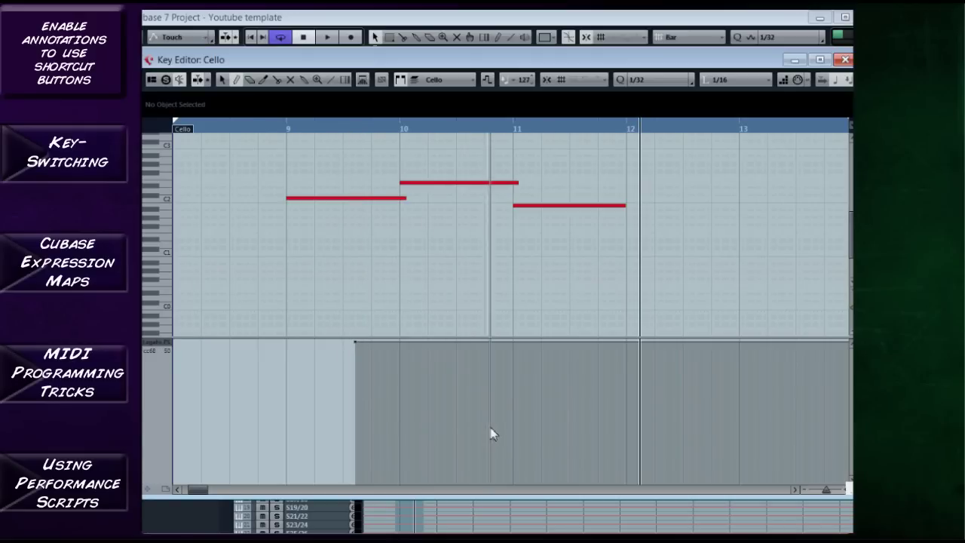
click(572, 436)
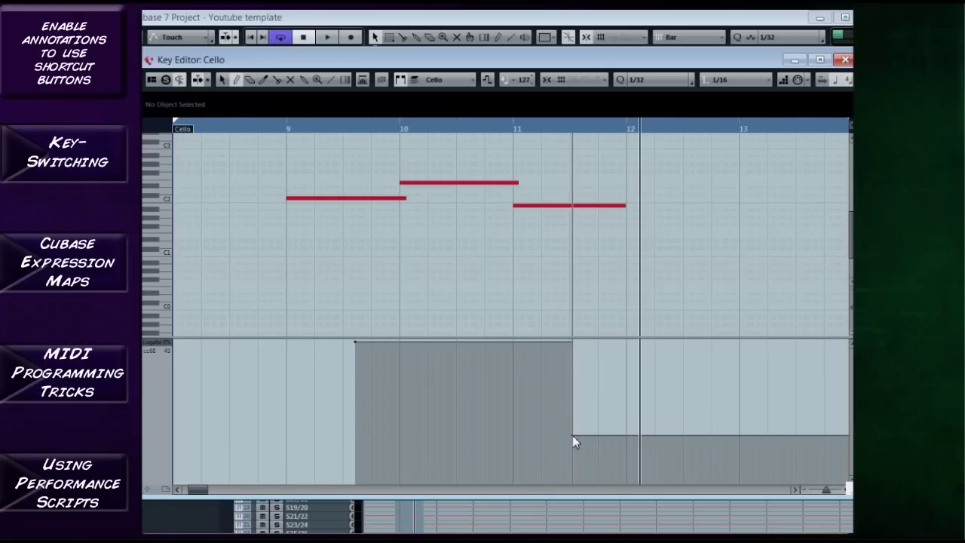
Open the Cello track's play_VST_x64 instrument and arrange its window below the Cello part's Key Editor so both are in view
drag(384, 64, 398, 43)
key(Return)
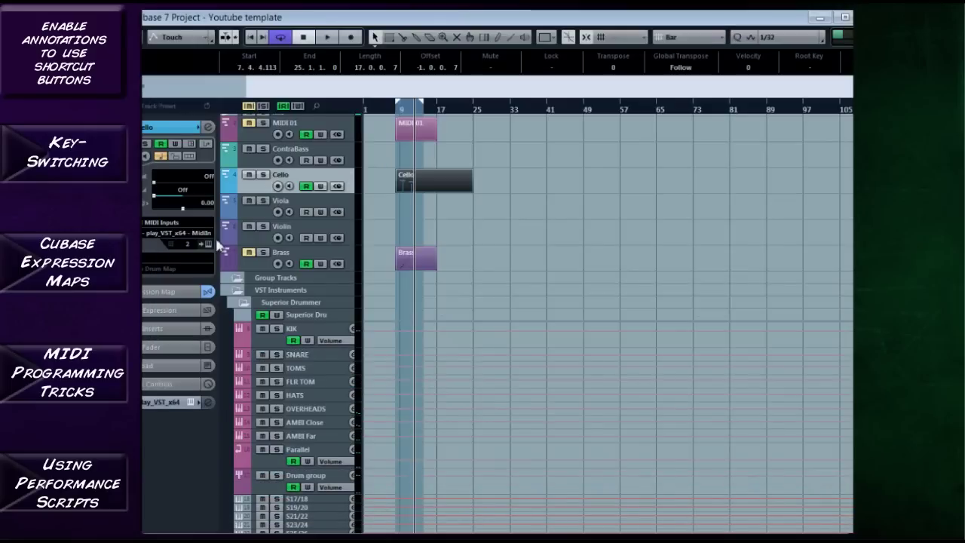
click(209, 244)
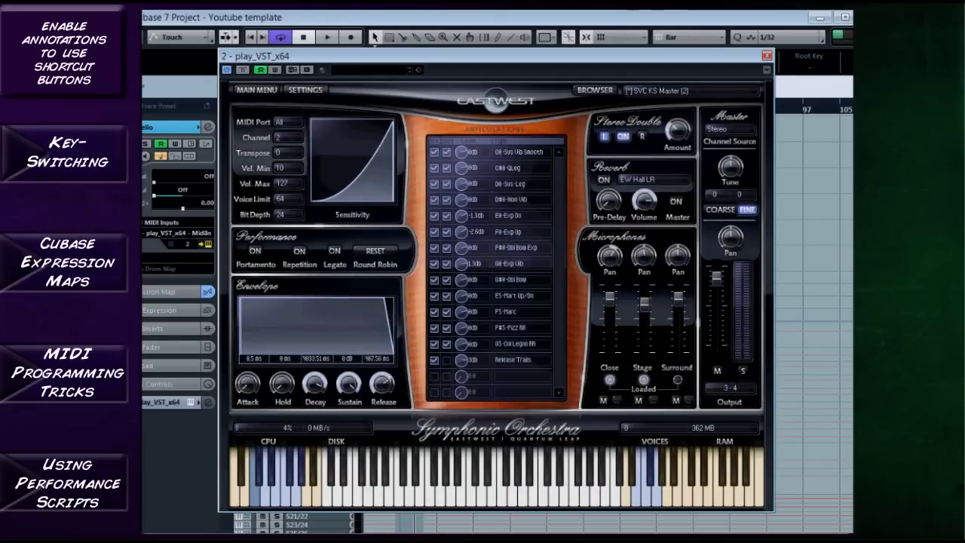
drag(447, 53, 441, 288)
click(417, 181)
double_click(413, 183)
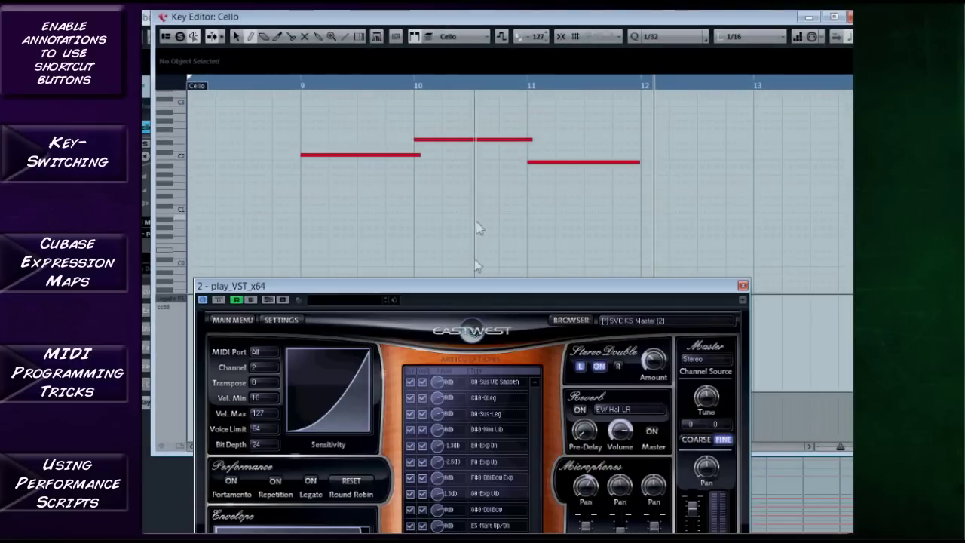
drag(485, 286, 491, 77)
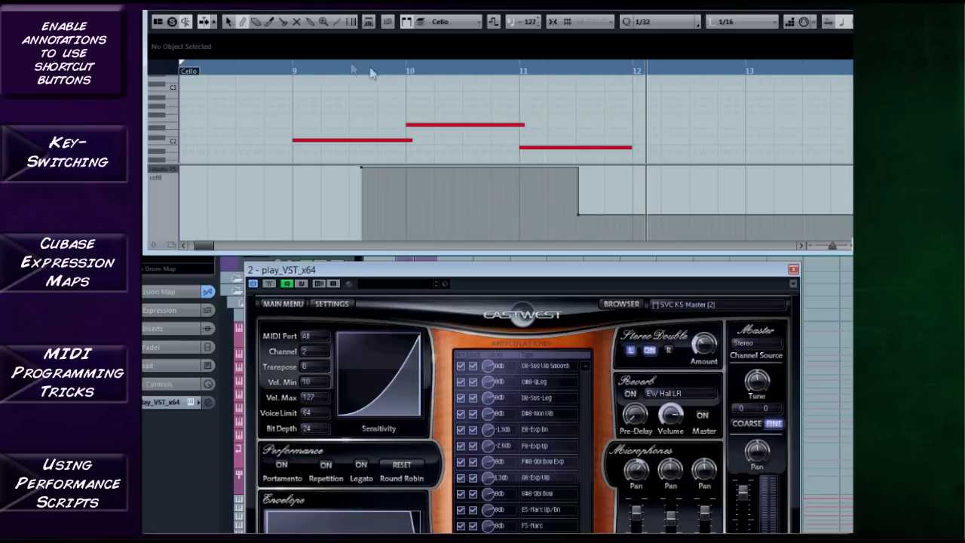
Play the Cello phrase from just before bar 9 with the Legato FS lane and instrument in view
click(270, 66)
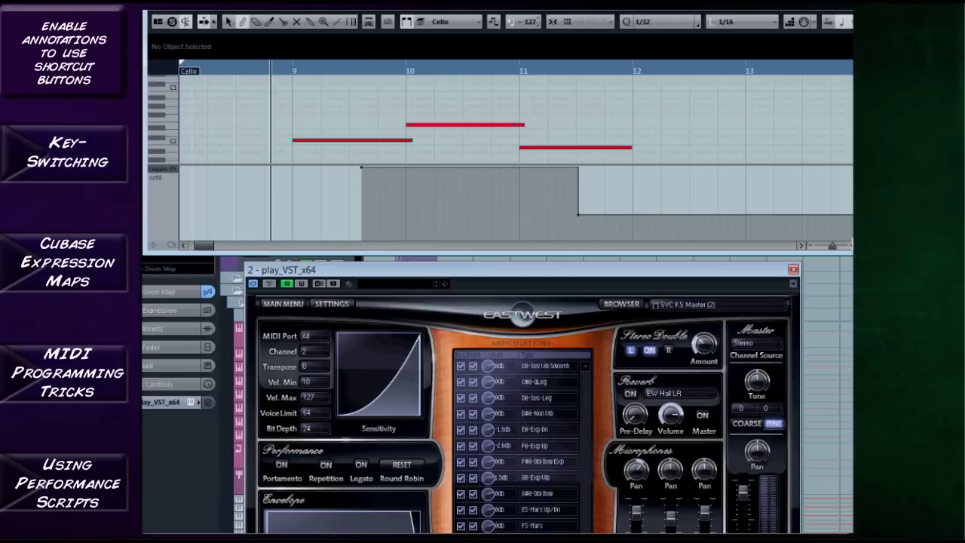
key(space)
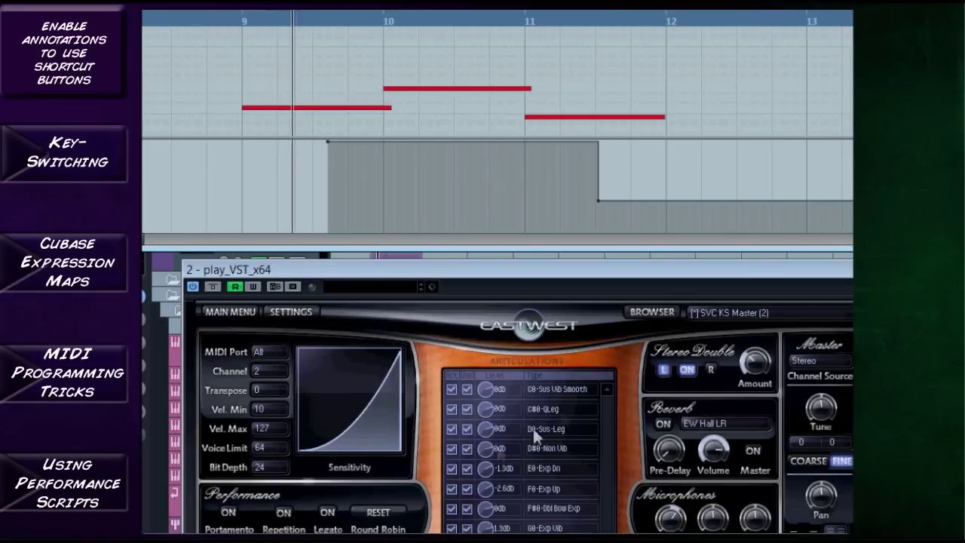